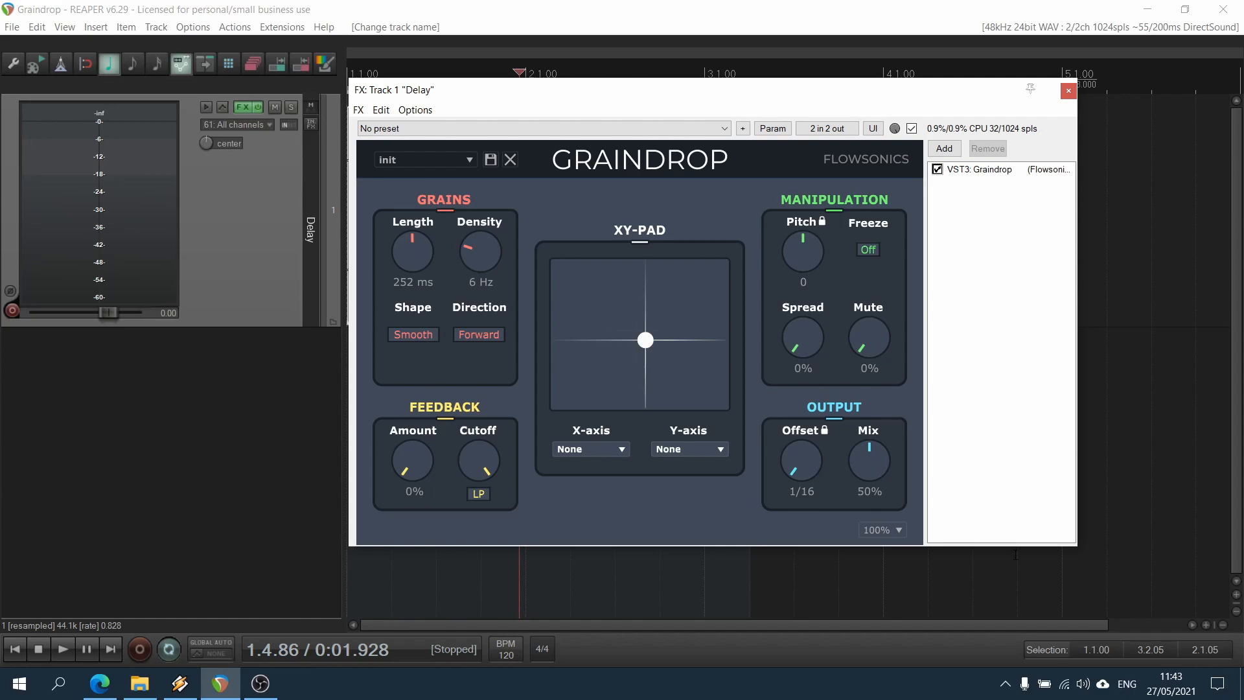
# Scale the Graindrop plugin interface to 125%.
pyautogui.click(872, 532)
pyautogui.click(888, 590)
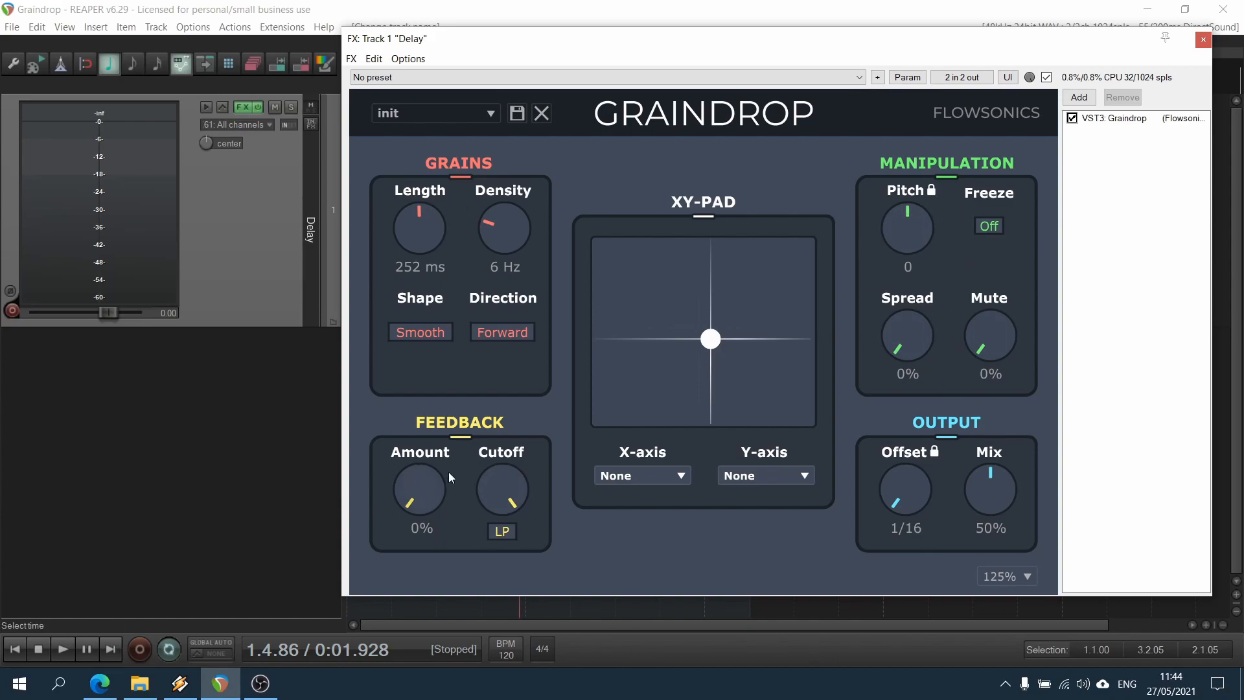
pyautogui.click(927, 488)
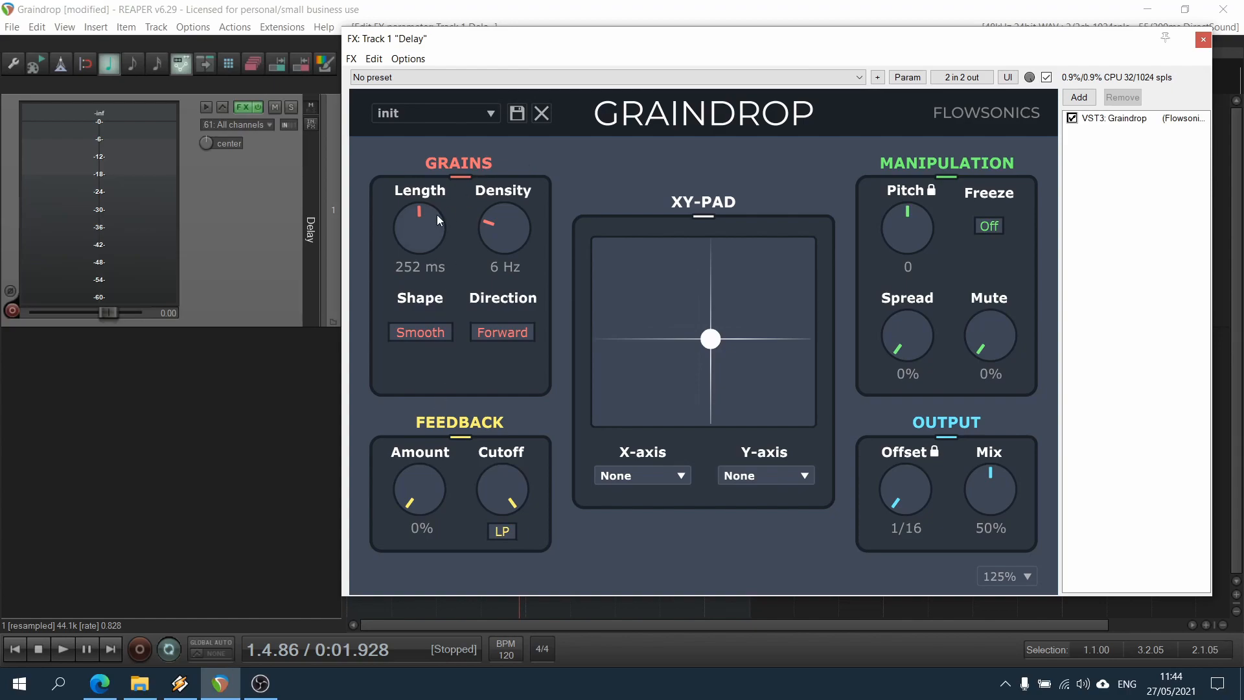
# Set the grain length to 10 ms and density to 1 Hz, and cycle the direction options back to Forward.
pyautogui.moveTo(403, 269); pyautogui.dragTo(404, 426)
pyautogui.moveTo(504, 228); pyautogui.dragTo(480, 268)
pyautogui.click(434, 333)
pyautogui.click(439, 334)
pyautogui.click(523, 337)
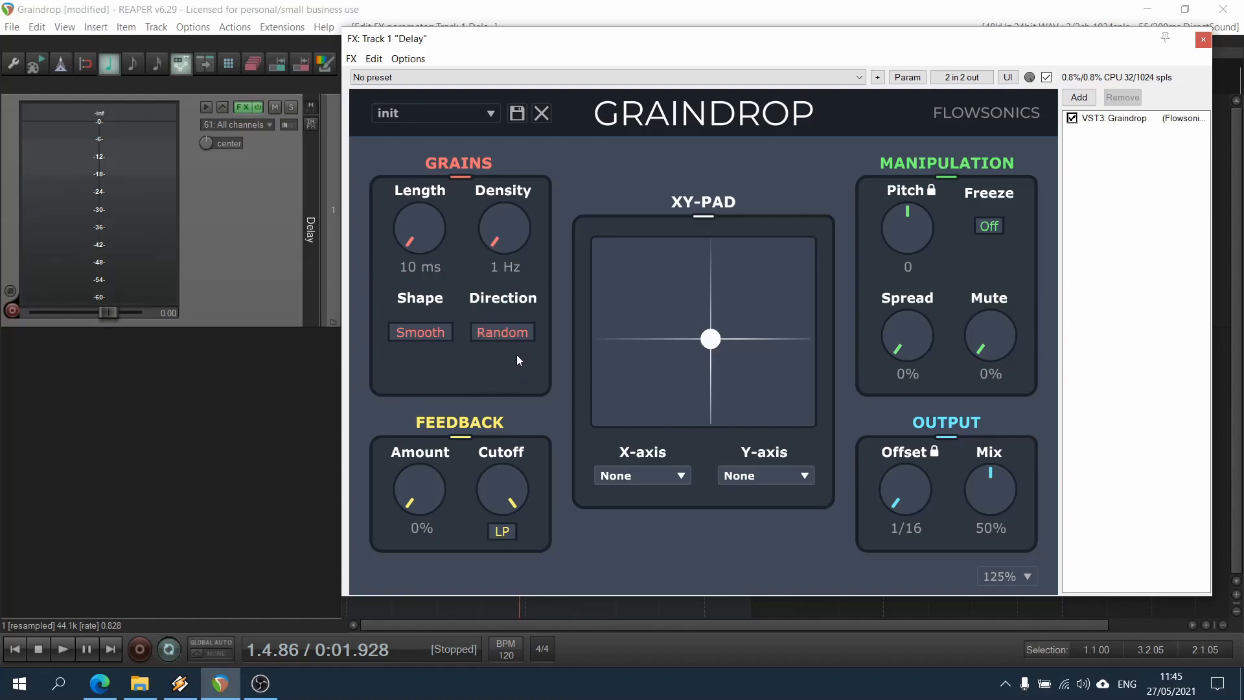
pyautogui.click(516, 333)
# Set the output mix to 100%, unlock the offset from tempo sync and set it to 0 ms.
pyautogui.moveTo(986, 507); pyautogui.dragTo(987, 447)
pyautogui.click(934, 453)
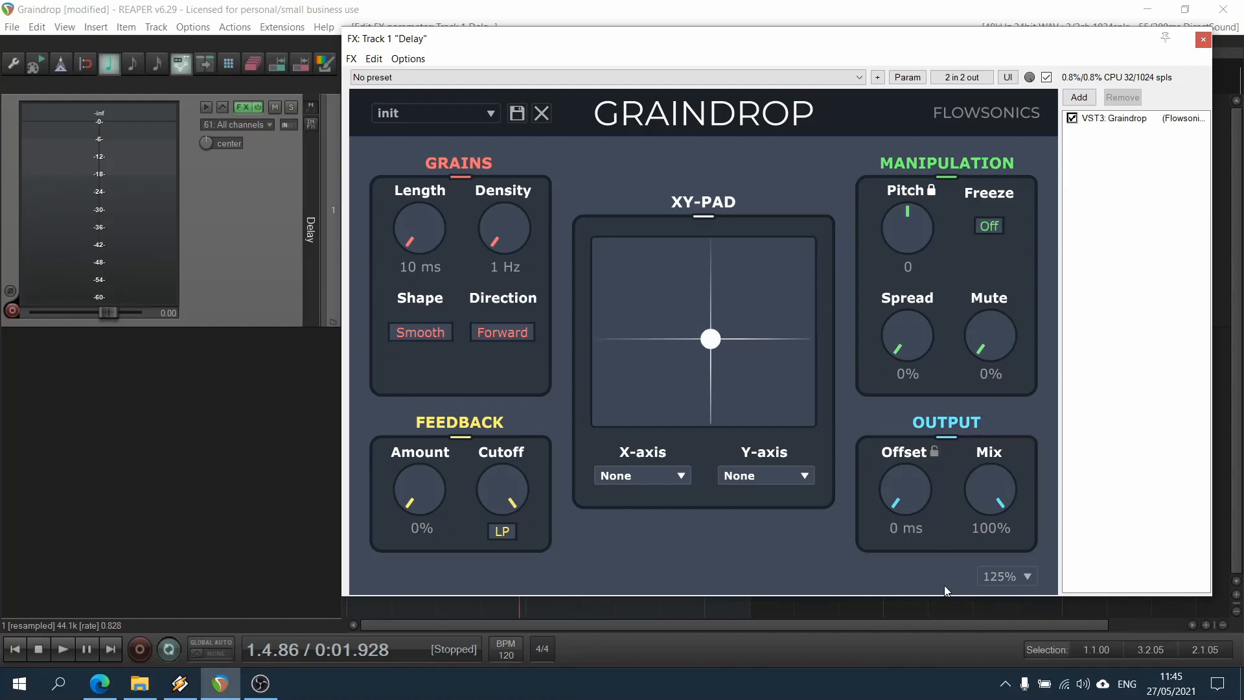
pyautogui.click(935, 451)
pyautogui.click(935, 452)
pyautogui.click(934, 452)
pyautogui.click(934, 452)
pyautogui.click(935, 452)
pyautogui.click(934, 452)
pyautogui.click(934, 451)
pyautogui.click(935, 451)
pyautogui.moveTo(912, 494)
pyautogui.mouseDown()
pyautogui.moveTo(919, 254)
pyautogui.moveTo(907, 507)
pyautogui.mouseUp()
# Compare the dry and processed sound by playing the track with Graindrop bypassed and re-enabled.
pyautogui.click(1073, 120)
pyautogui.press('space')
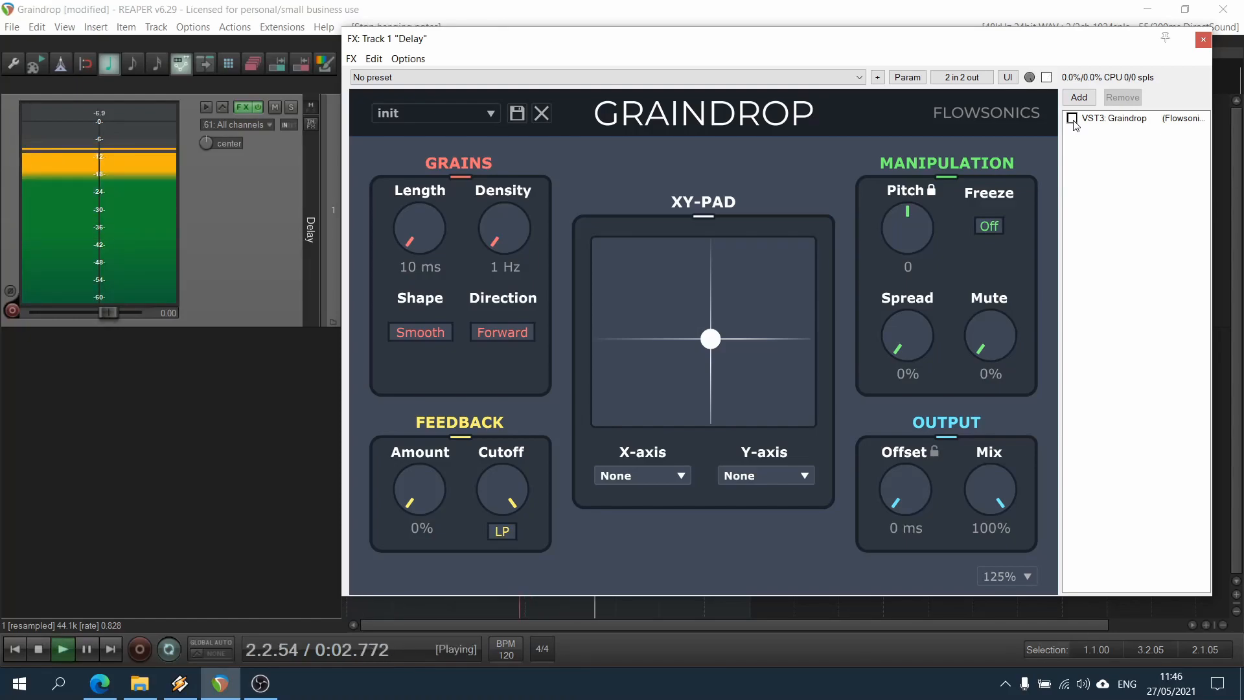
pyautogui.click(1073, 119)
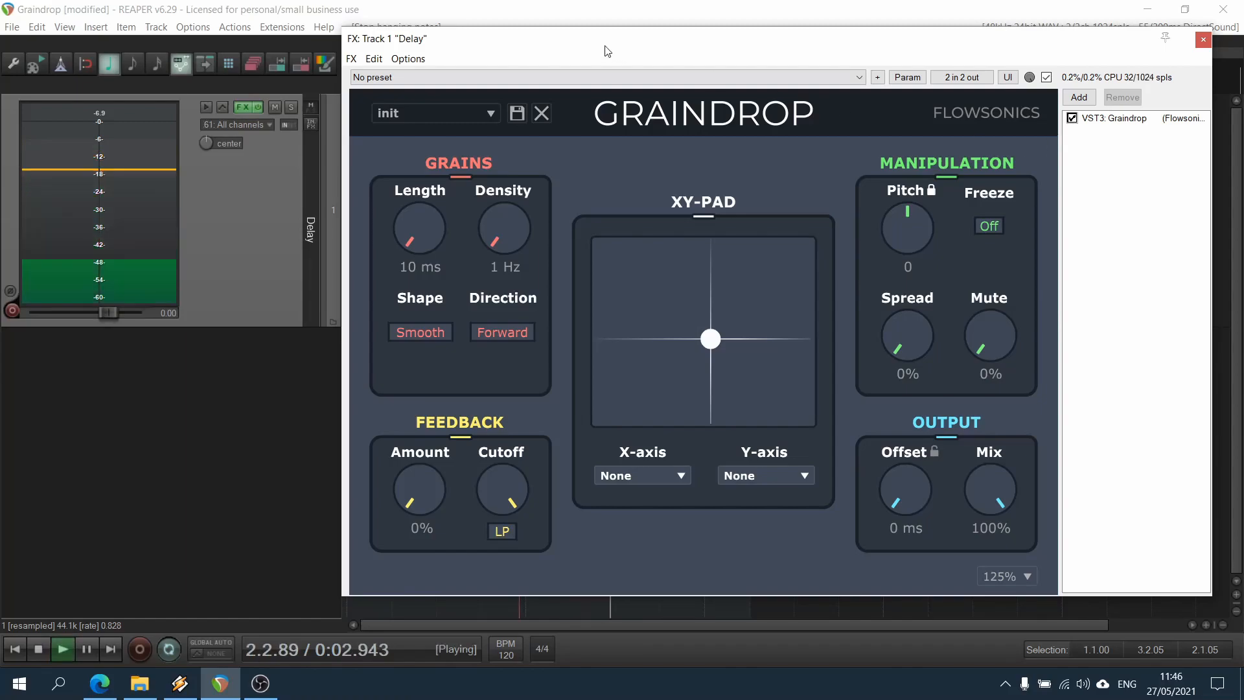
pyautogui.press('space')
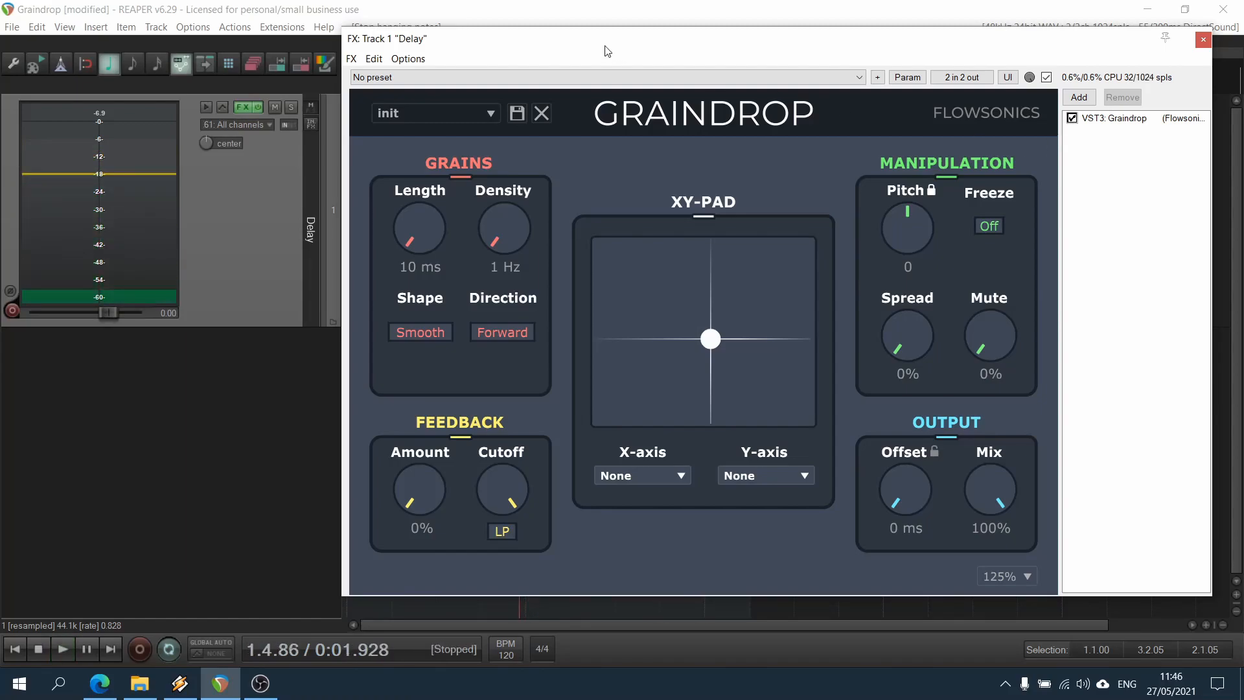
# Raise the grain length to 103 ms and on to 128 ms, auditioning the track at each setting.
pyautogui.moveTo(426, 220); pyautogui.dragTo(441, 271)
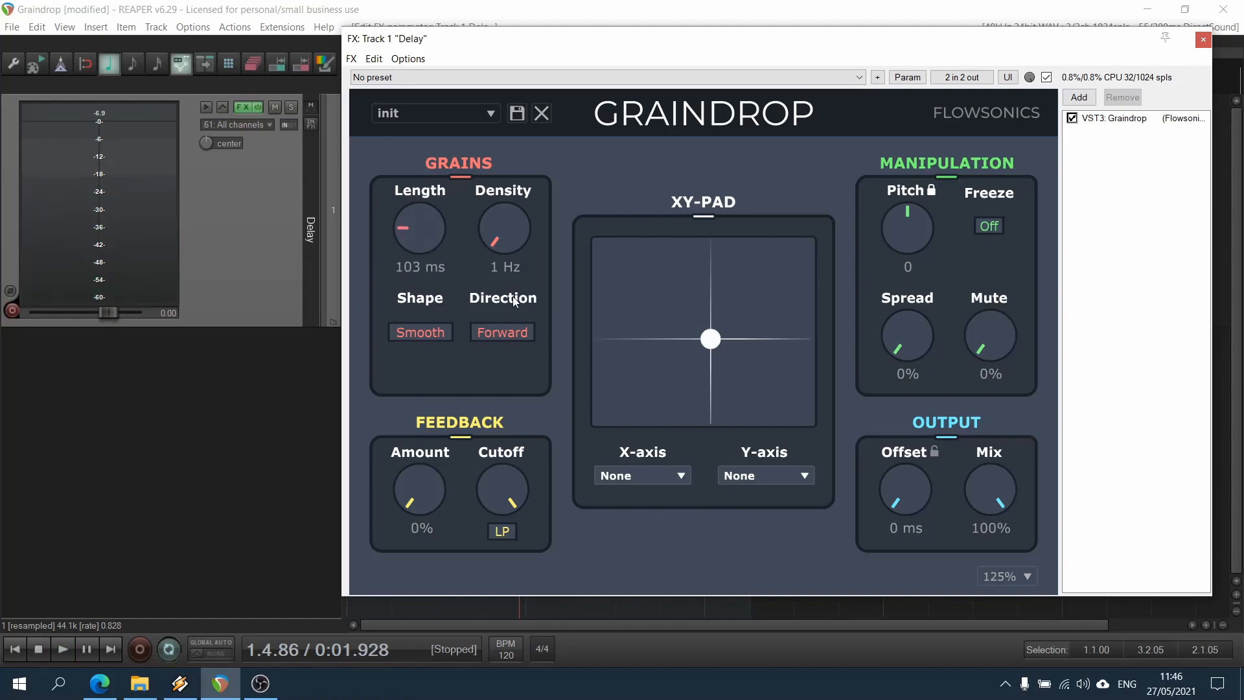
pyautogui.press('space')
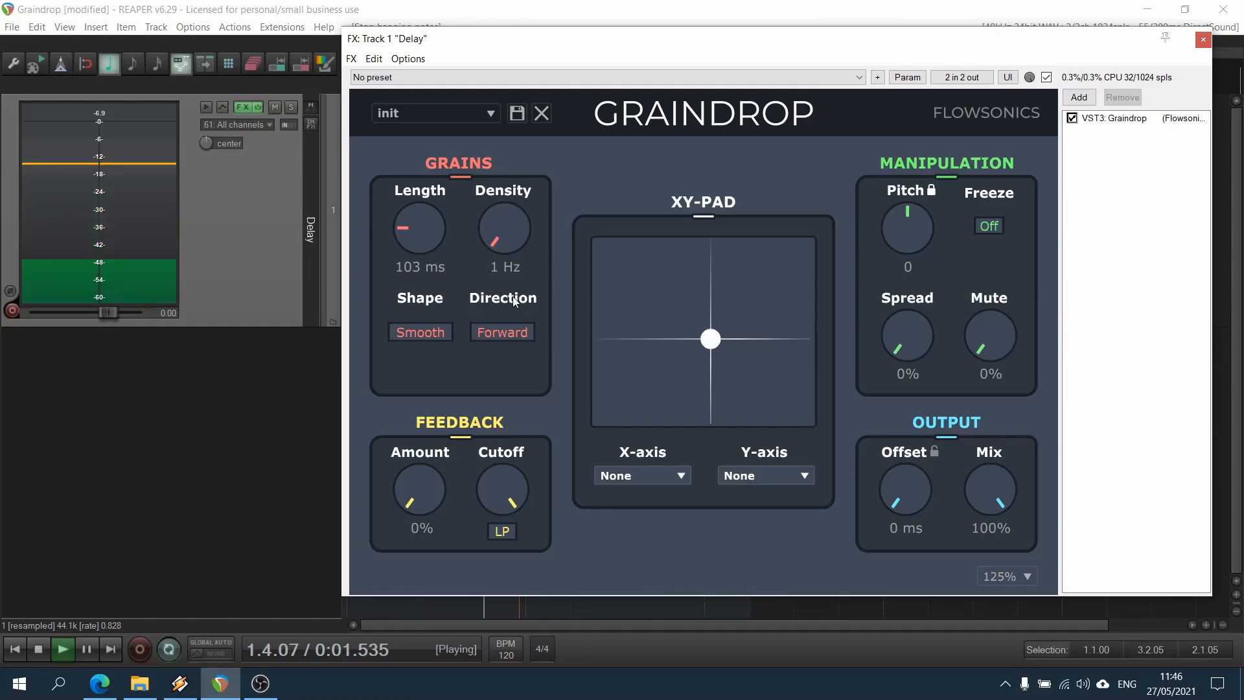
pyautogui.press('space')
pyautogui.scroll(2, 415, 224)
pyautogui.scroll(1, 415, 224)
pyautogui.press('space')
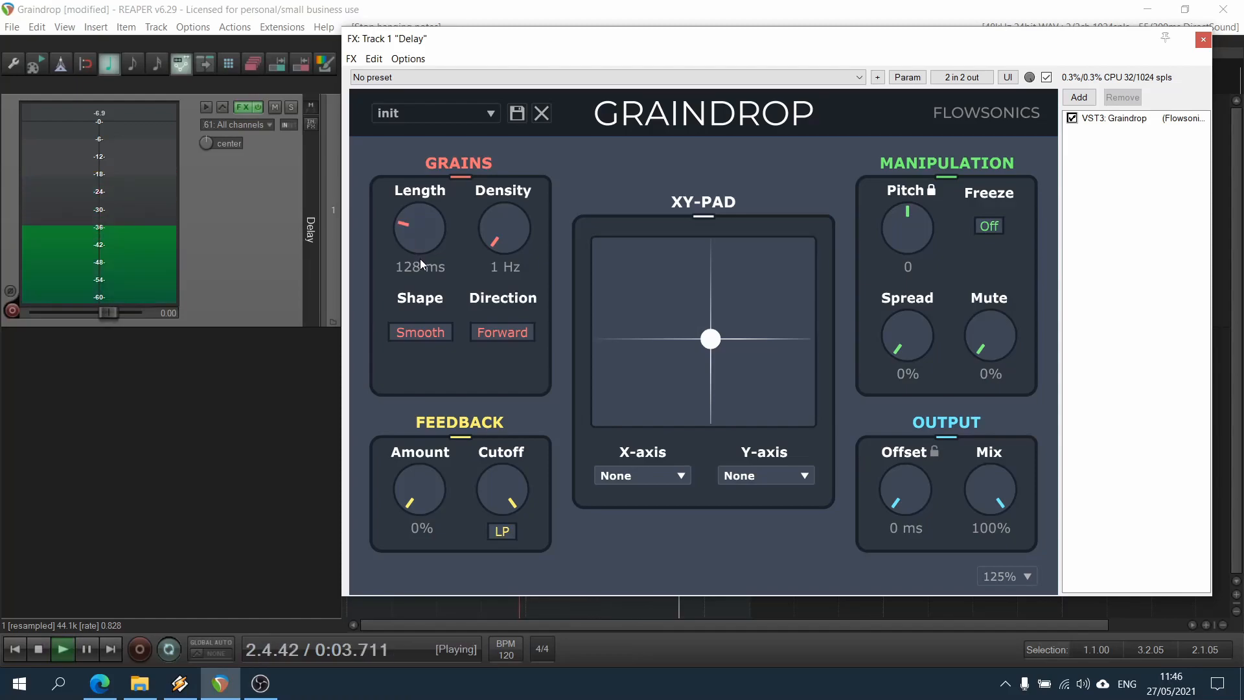
pyautogui.press('space')
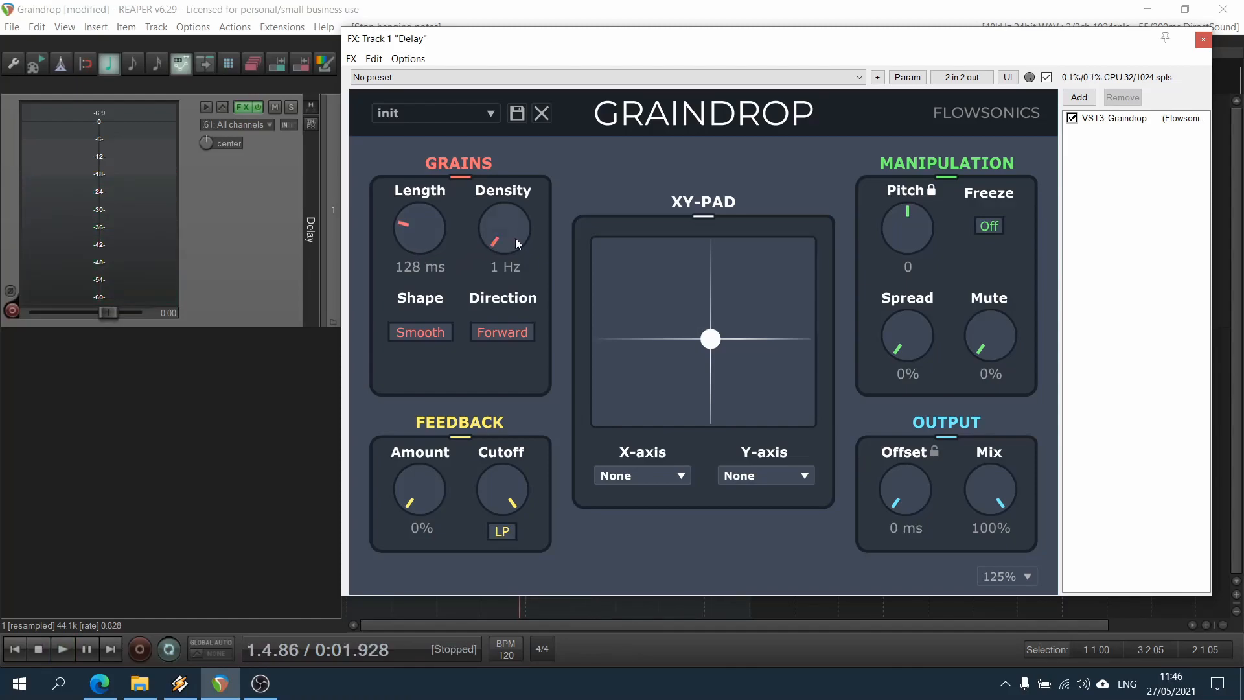
# Raise the grain density to 6 Hz and reduce it to 4 Hz, auditioning the track at each setting.
pyautogui.moveTo(512, 218); pyautogui.dragTo(504, 173)
pyautogui.press('space')
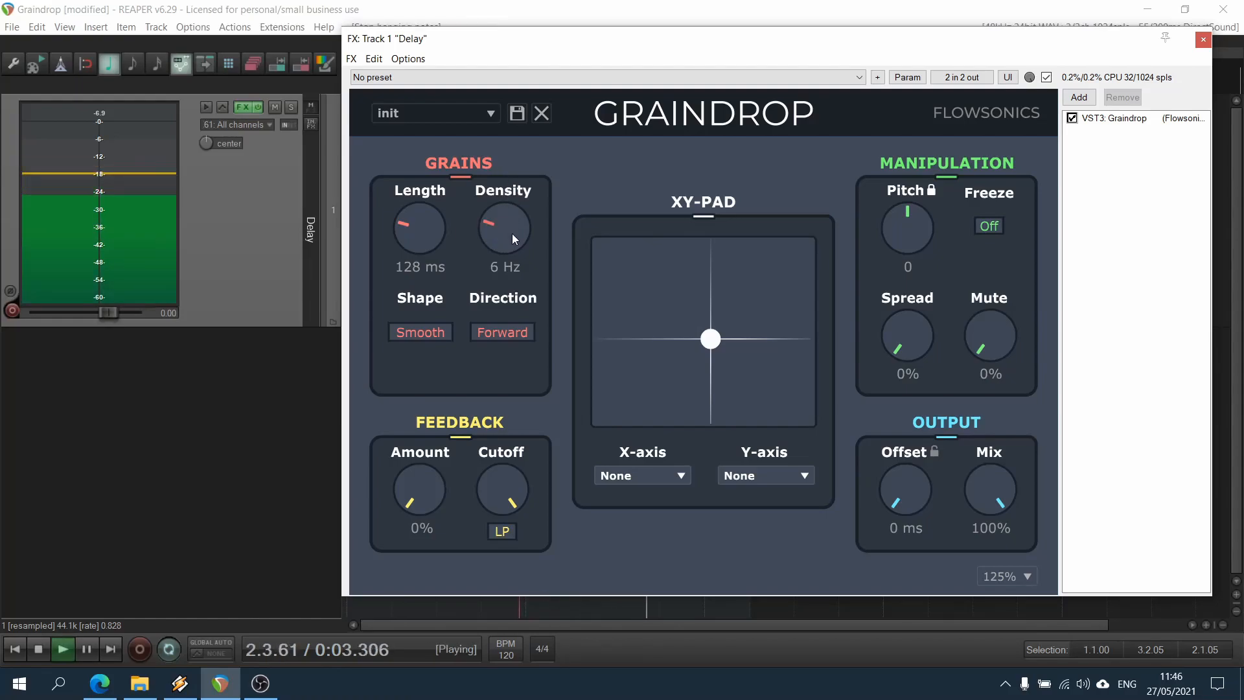
pyautogui.press('space')
pyautogui.moveTo(511, 227); pyautogui.dragTo(511, 241)
pyautogui.press('space')
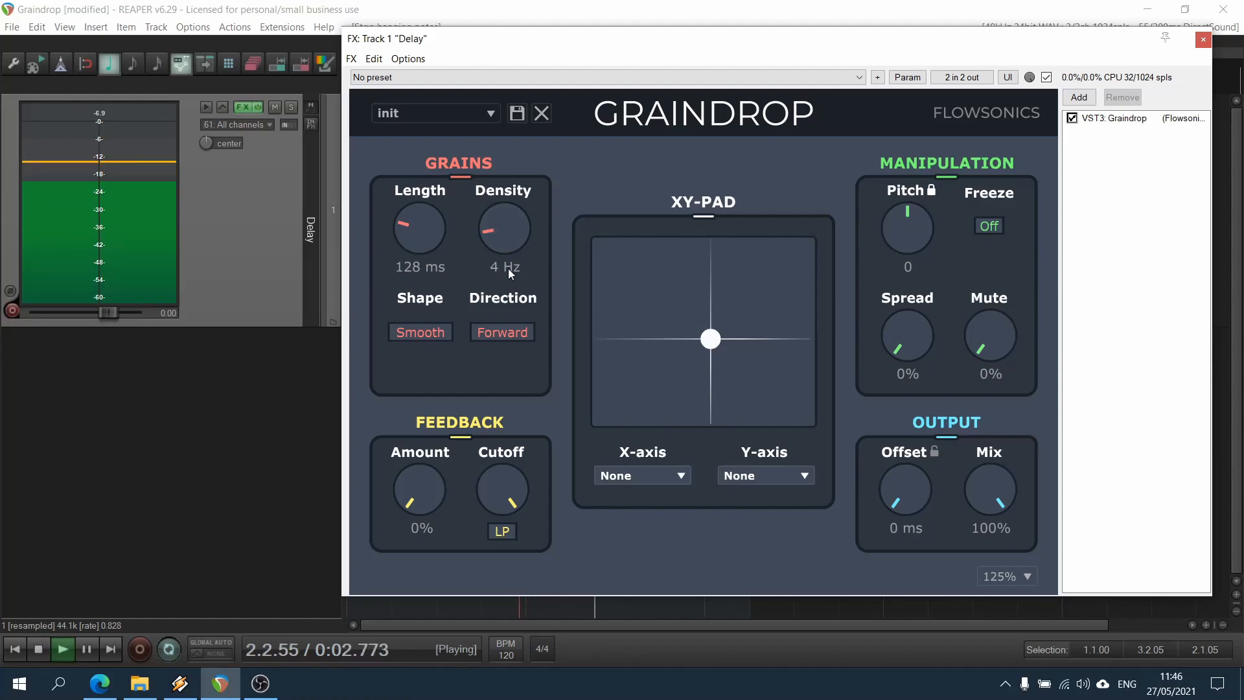
pyautogui.press('space')
pyautogui.press('space')
pyautogui.press('space')
# Change the grain direction to Reverse and on to Random, auditioning the track with each option.
pyautogui.click(515, 334)
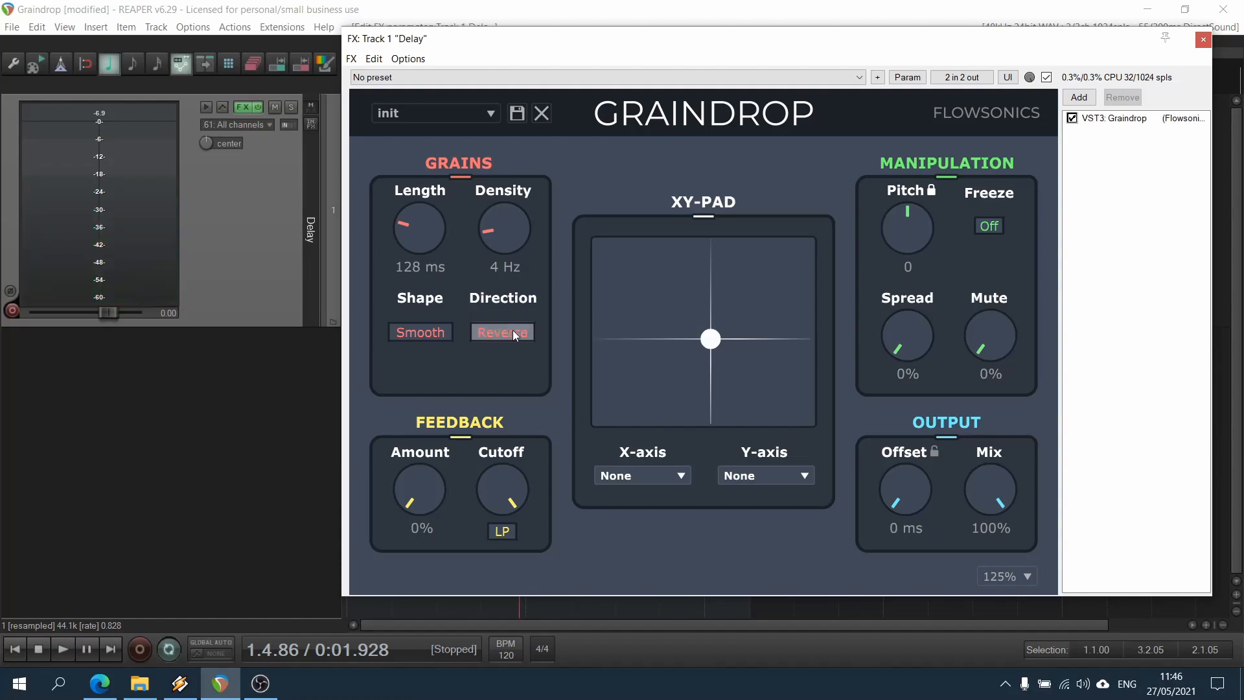
pyautogui.press('space')
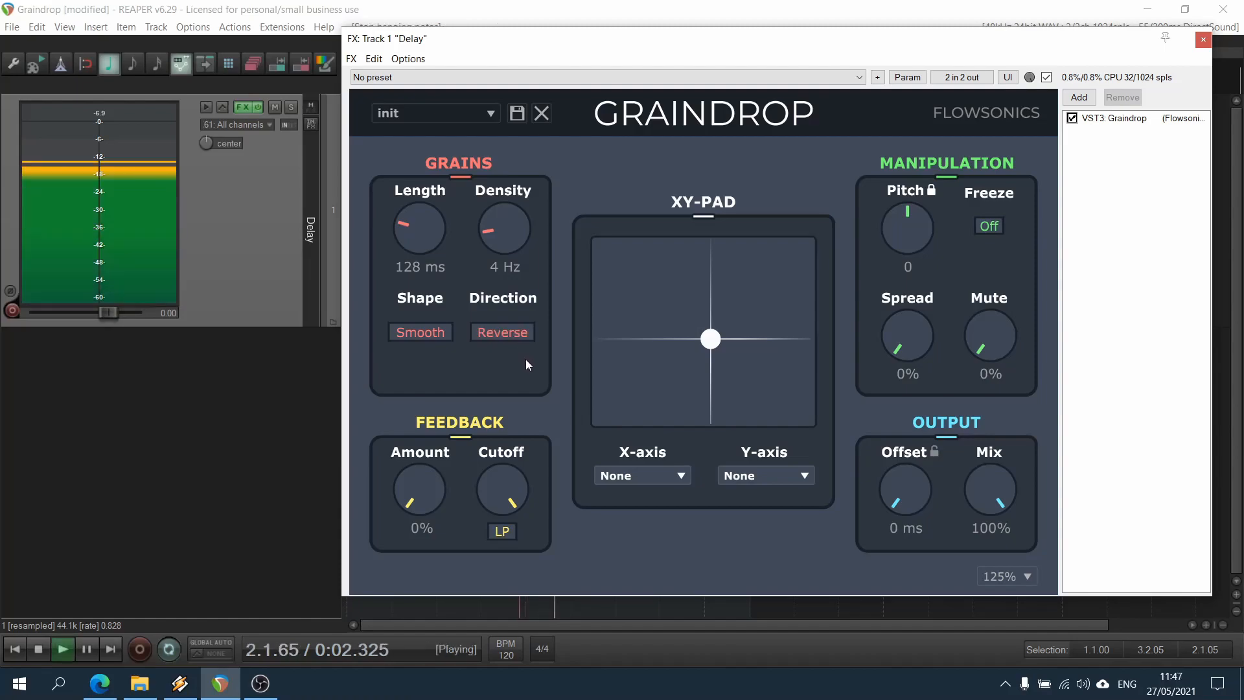
pyautogui.press('space')
pyautogui.click(516, 334)
pyautogui.press('space')
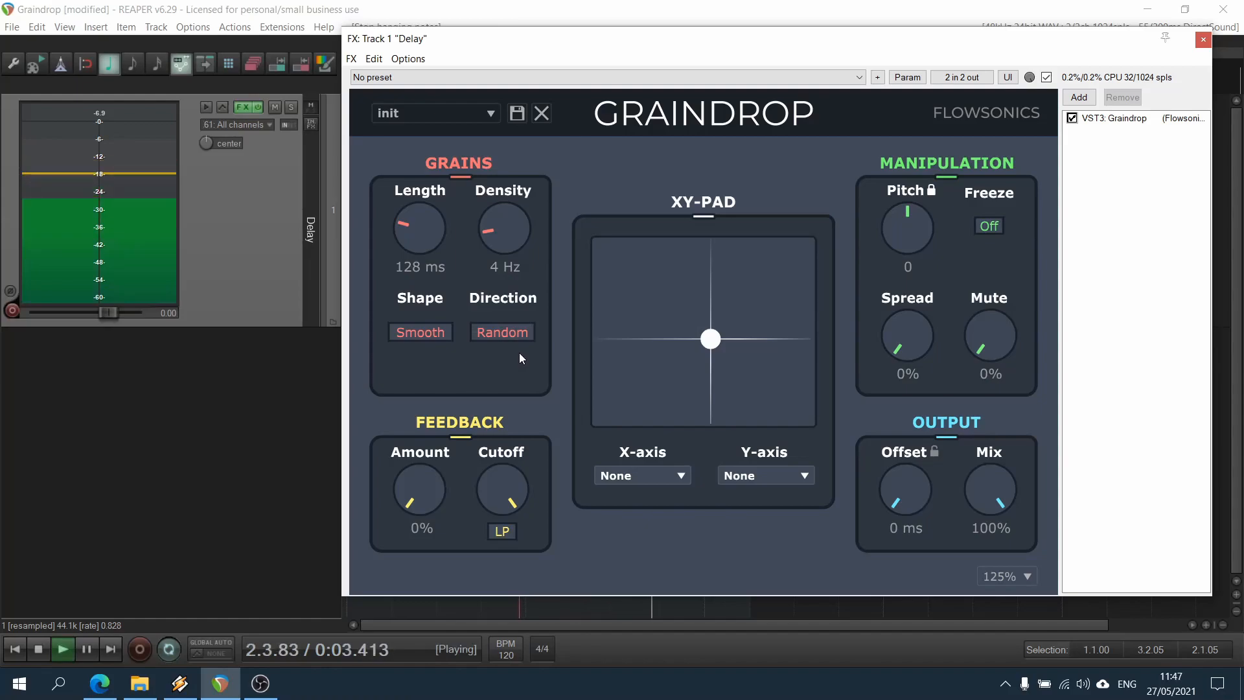
pyautogui.press('space')
# Switch the grain shape to Square and on to Triangle, auditioning the track with each shape.
pyautogui.click(440, 331)
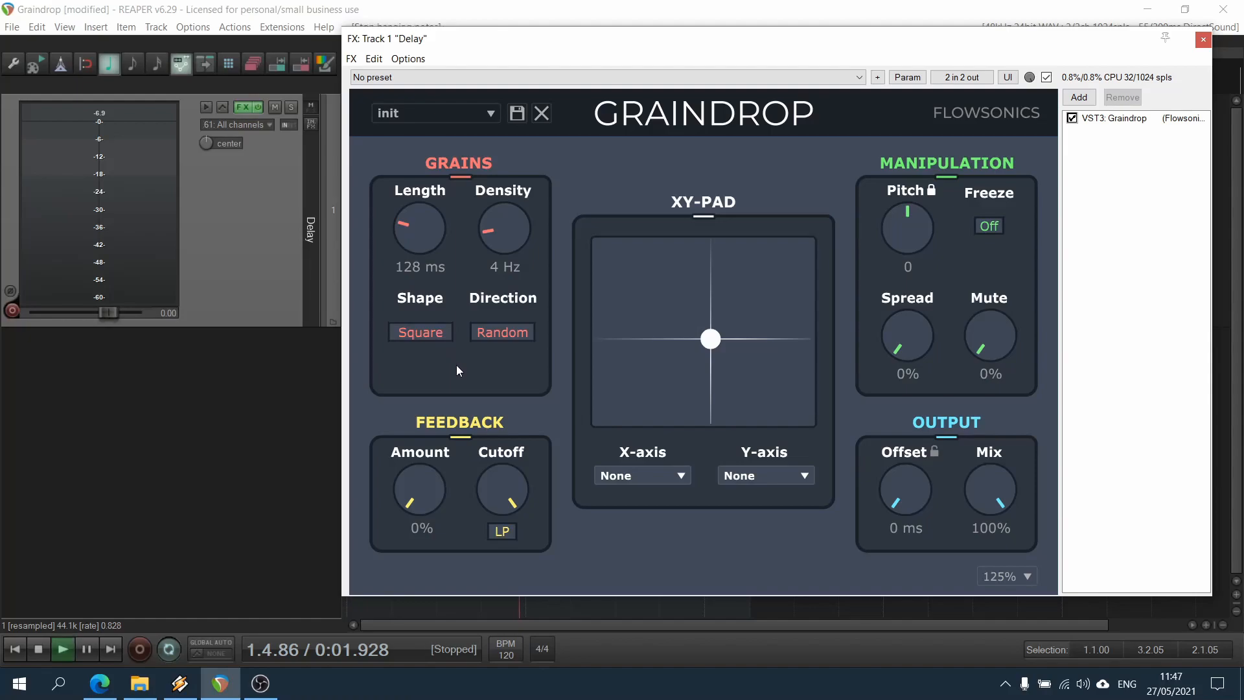
pyautogui.press('space')
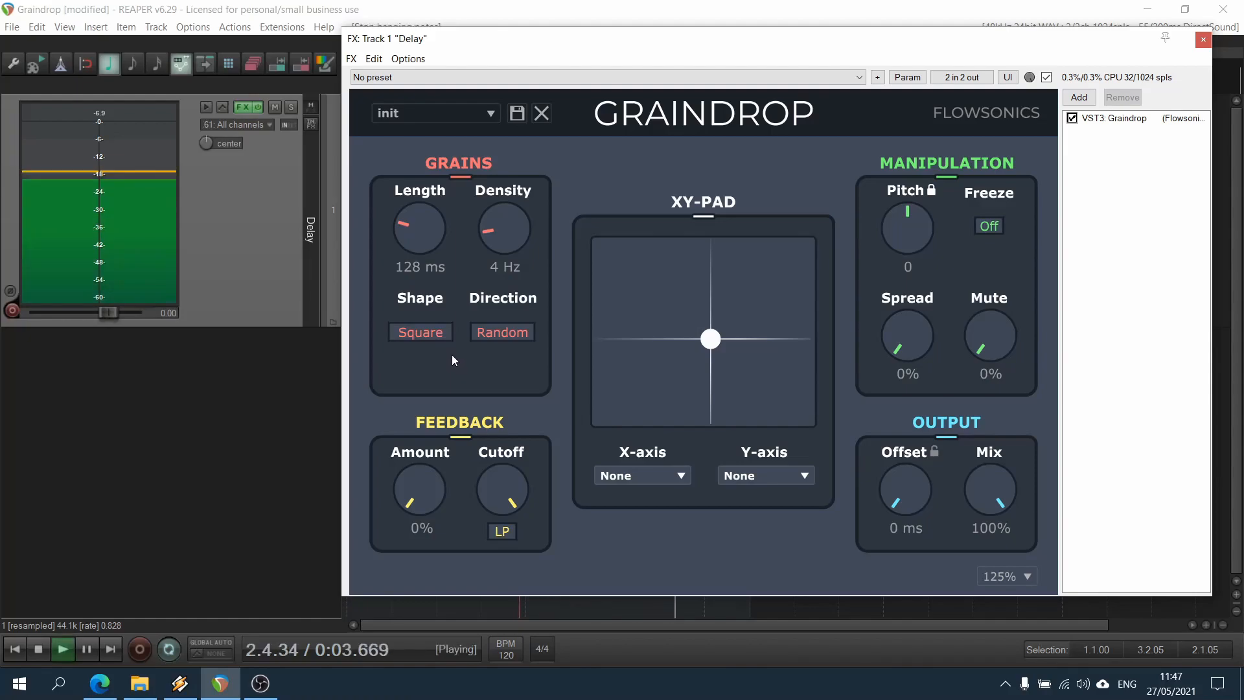
pyautogui.click(437, 334)
pyautogui.press('space')
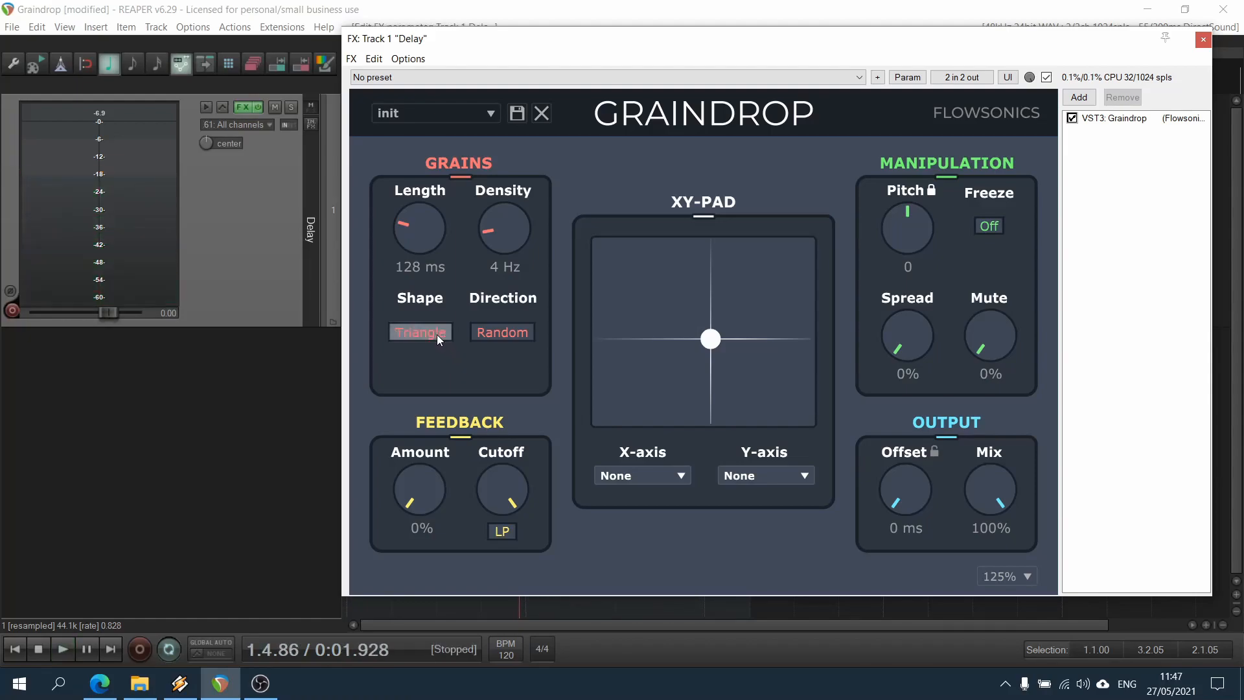
pyautogui.press('space')
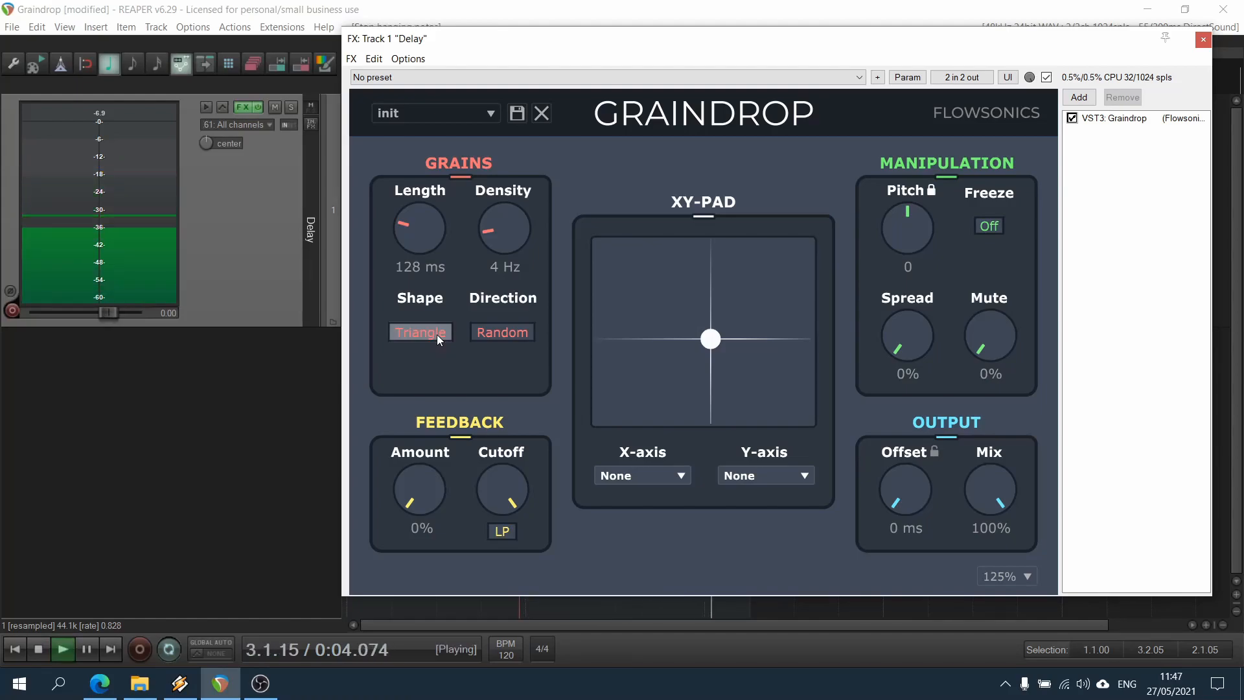
pyautogui.press('space')
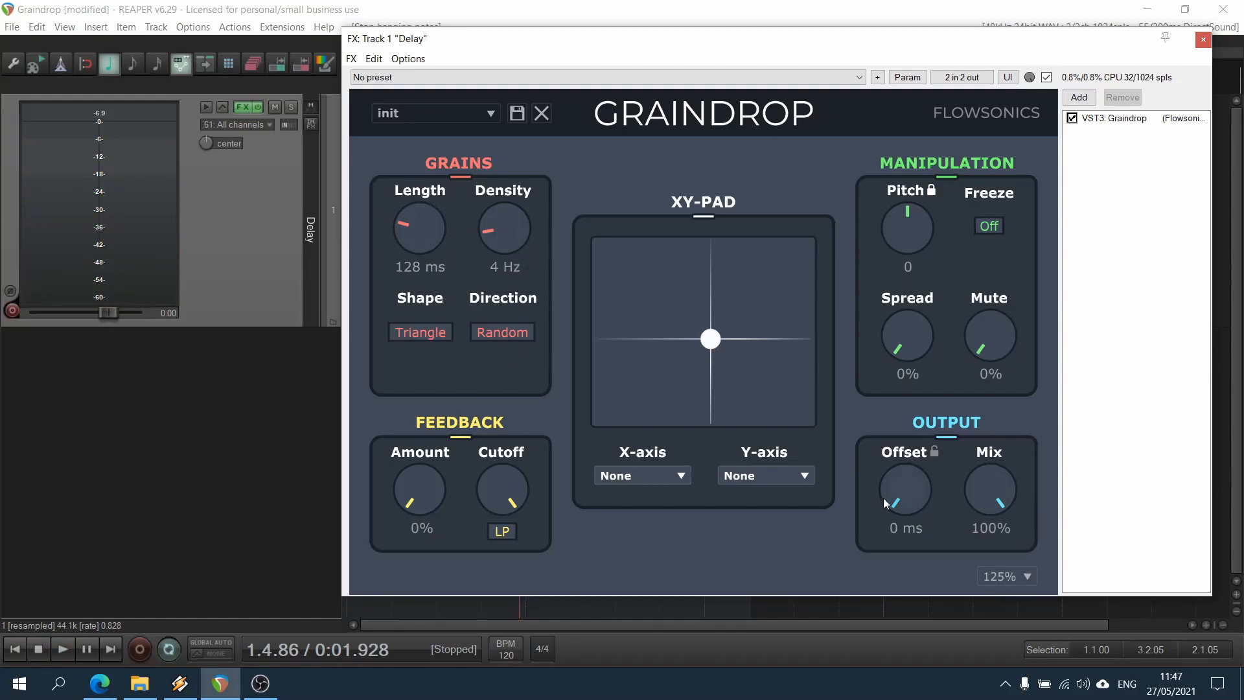
# Set the output offset to 366 ms and the mix to 51%, and audition the delay.
pyautogui.moveTo(919, 497); pyautogui.dragTo(901, 401)
pyautogui.moveTo(988, 479); pyautogui.dragTo(975, 603)
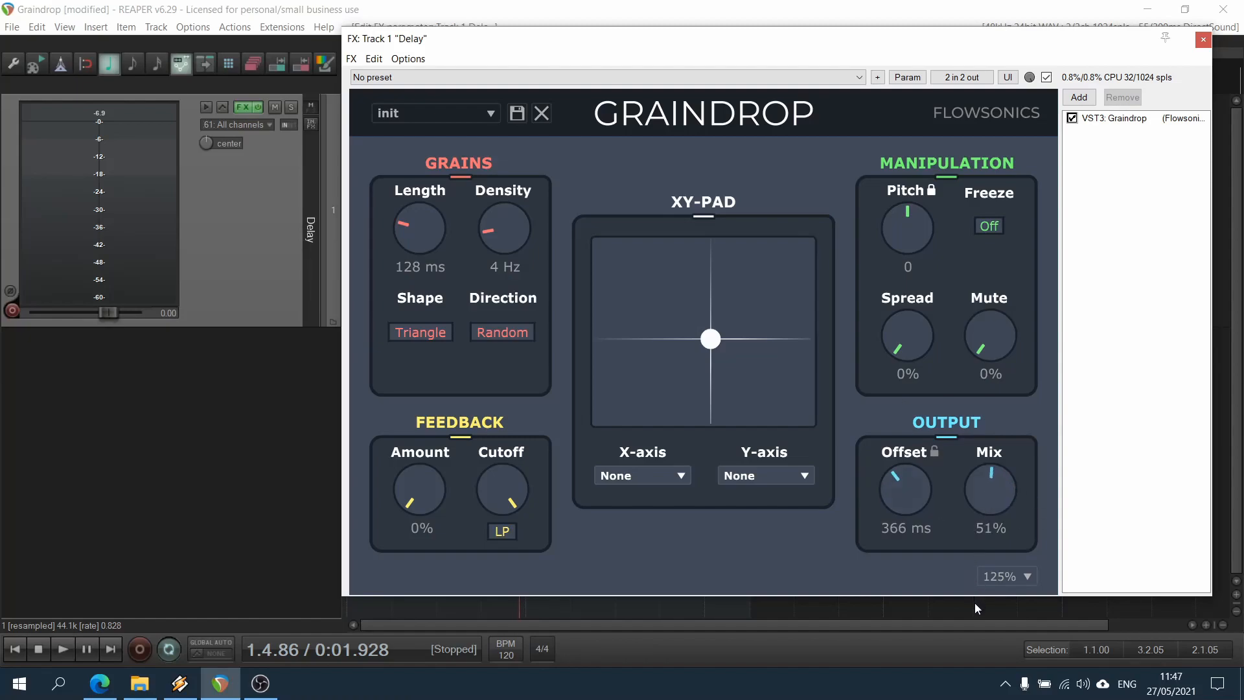
pyautogui.press('space')
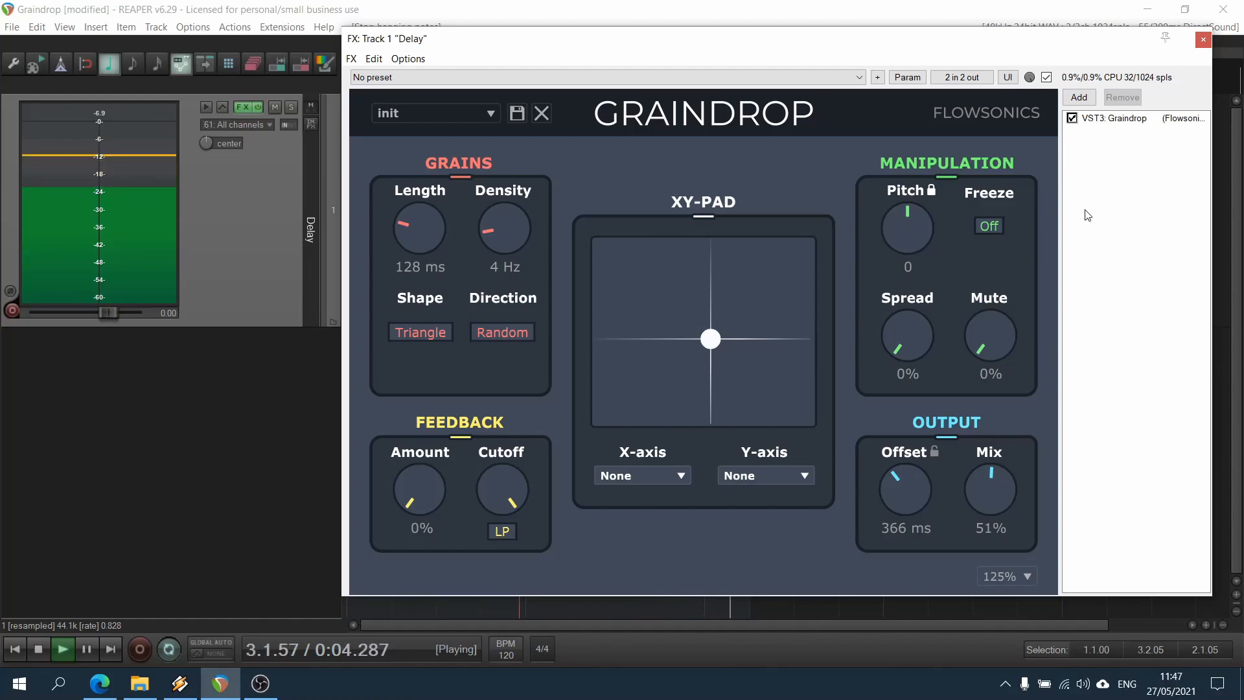
pyautogui.press('space')
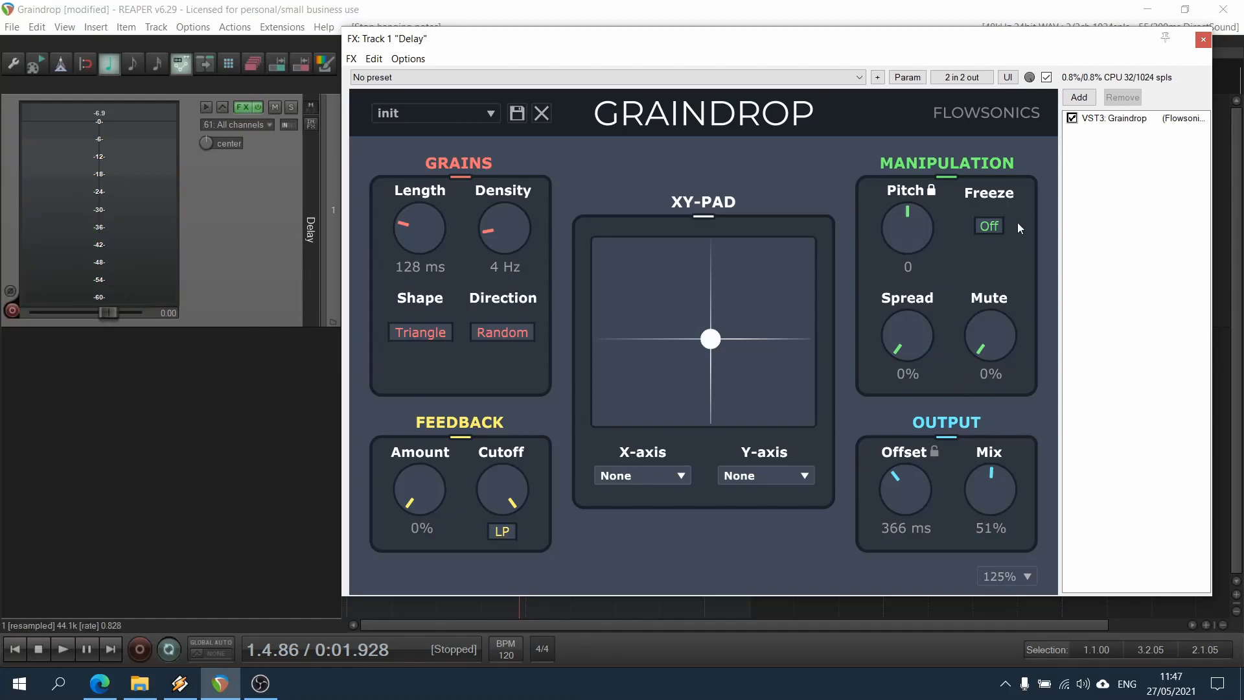
# Set the spread to 100% with the offset at 0 ms and the mix at 100%, and audition the track.
pyautogui.click(931, 190)
pyautogui.moveTo(920, 338); pyautogui.dragTo(910, 6)
pyautogui.doubleClick(996, 486)
pyautogui.press('space')
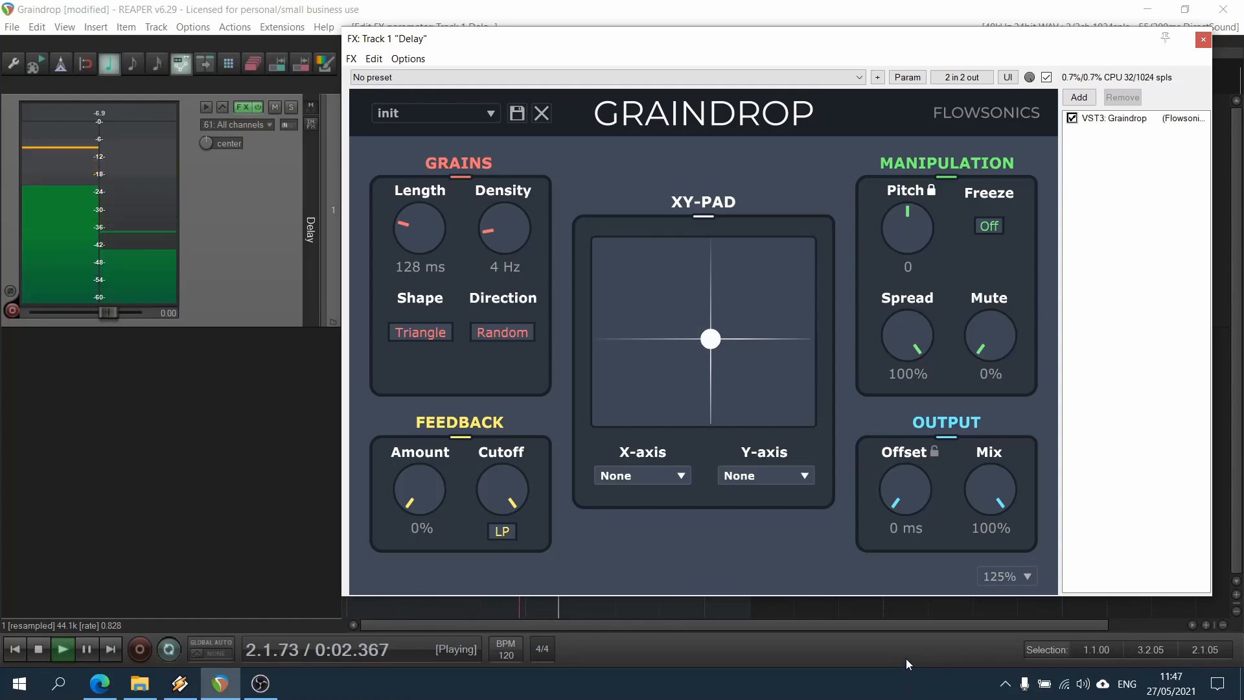
pyautogui.press('space')
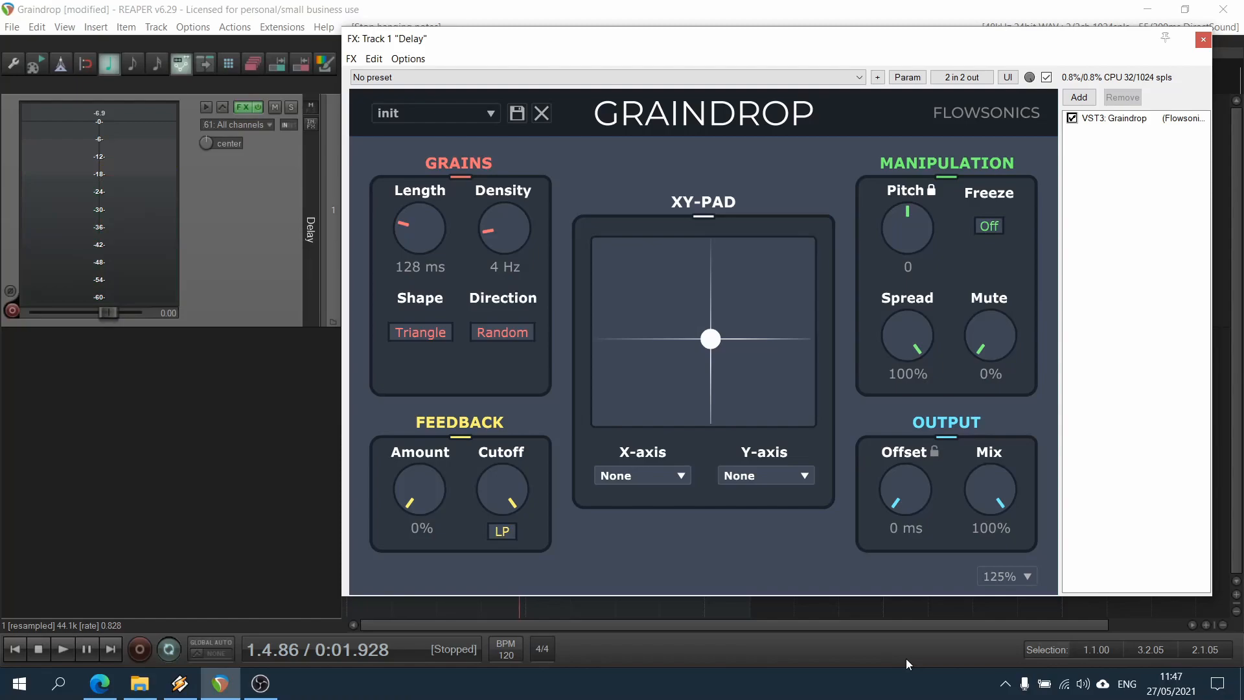
# Reduce the spread to 69% and audition the track.
pyautogui.moveTo(898, 337); pyautogui.dragTo(903, 392)
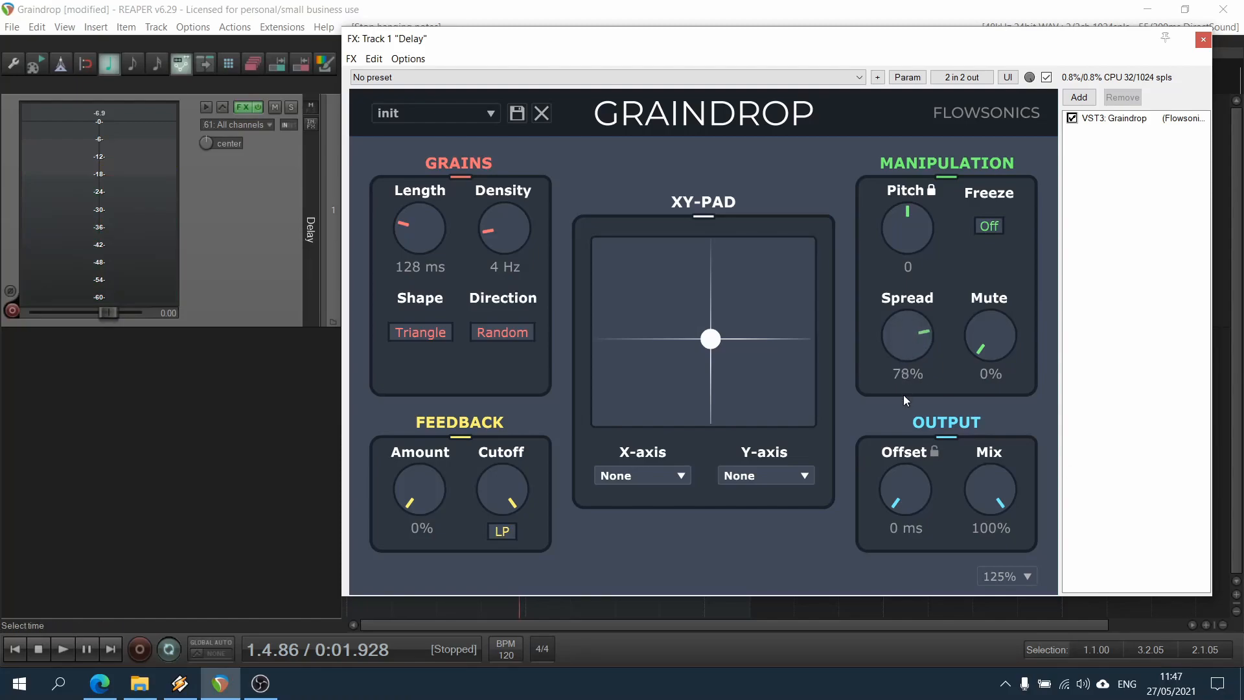
pyautogui.press('space')
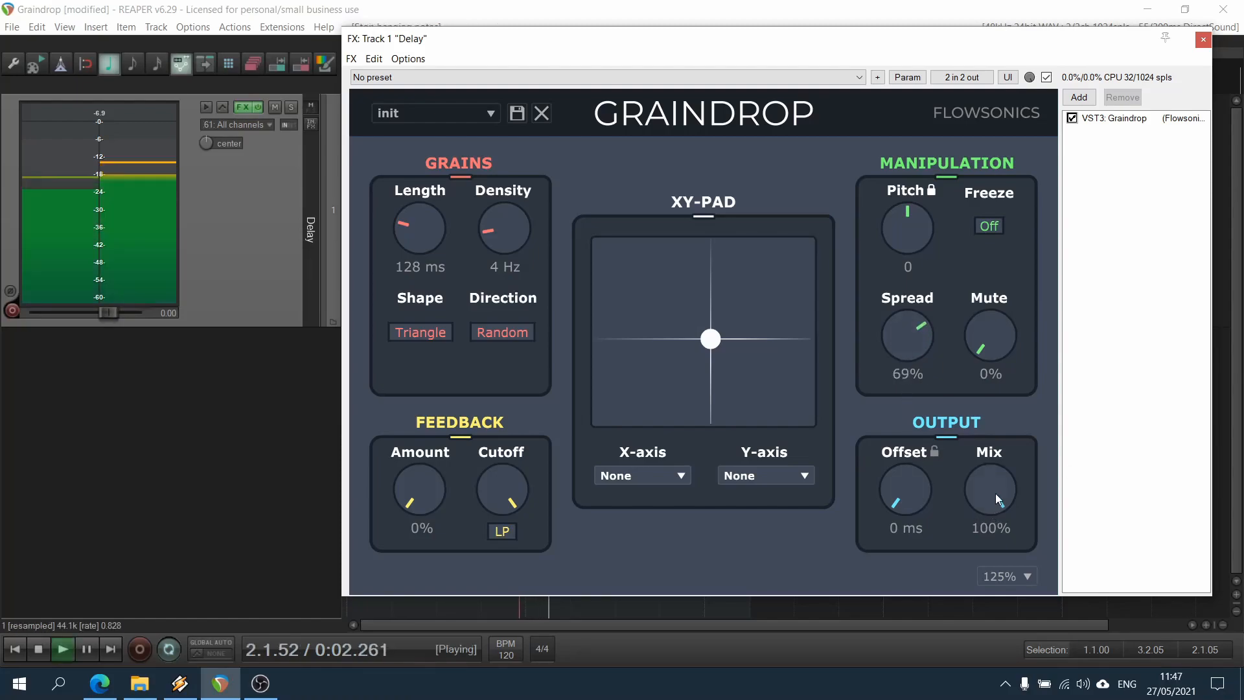
pyautogui.press('space')
# Set the mix to 50%, lock the offset to tempo sync at 1/4, and audition the delay.
pyautogui.moveTo(985, 470); pyautogui.dragTo(984, 596)
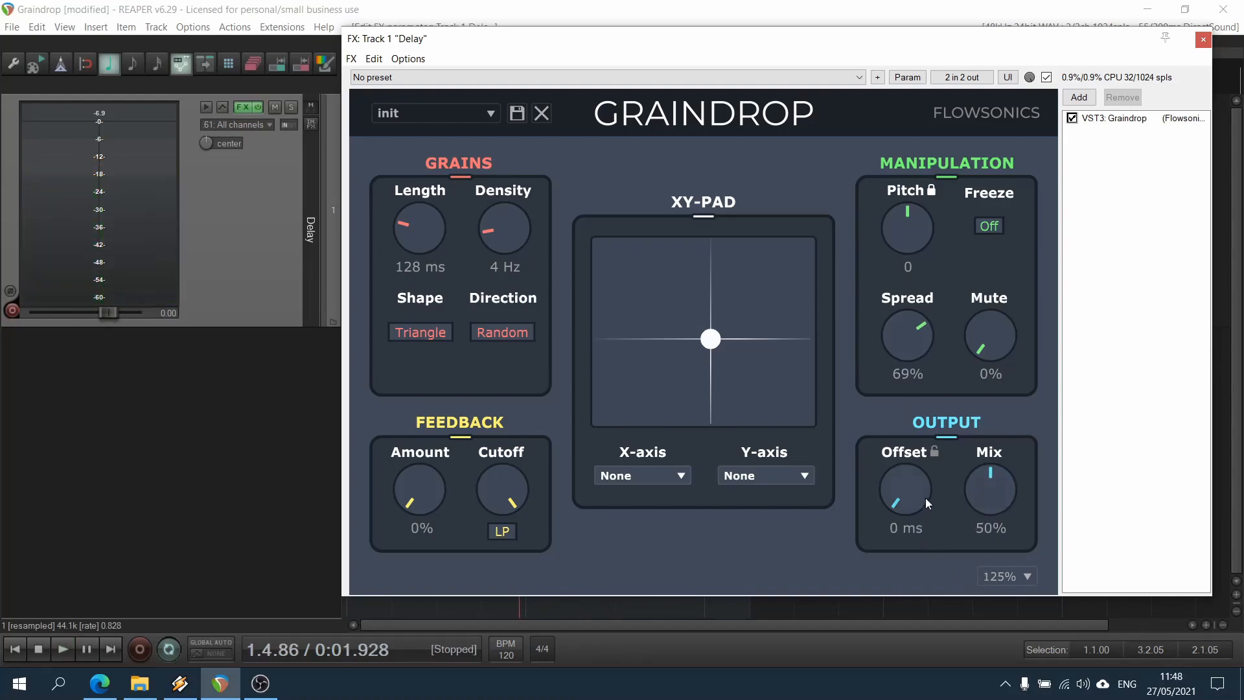
pyautogui.doubleClick(898, 492)
pyautogui.click(935, 451)
pyautogui.moveTo(911, 488); pyautogui.dragTo(909, 473)
pyautogui.moveTo(897, 406); pyautogui.dragTo(946, 340)
pyautogui.press('space')
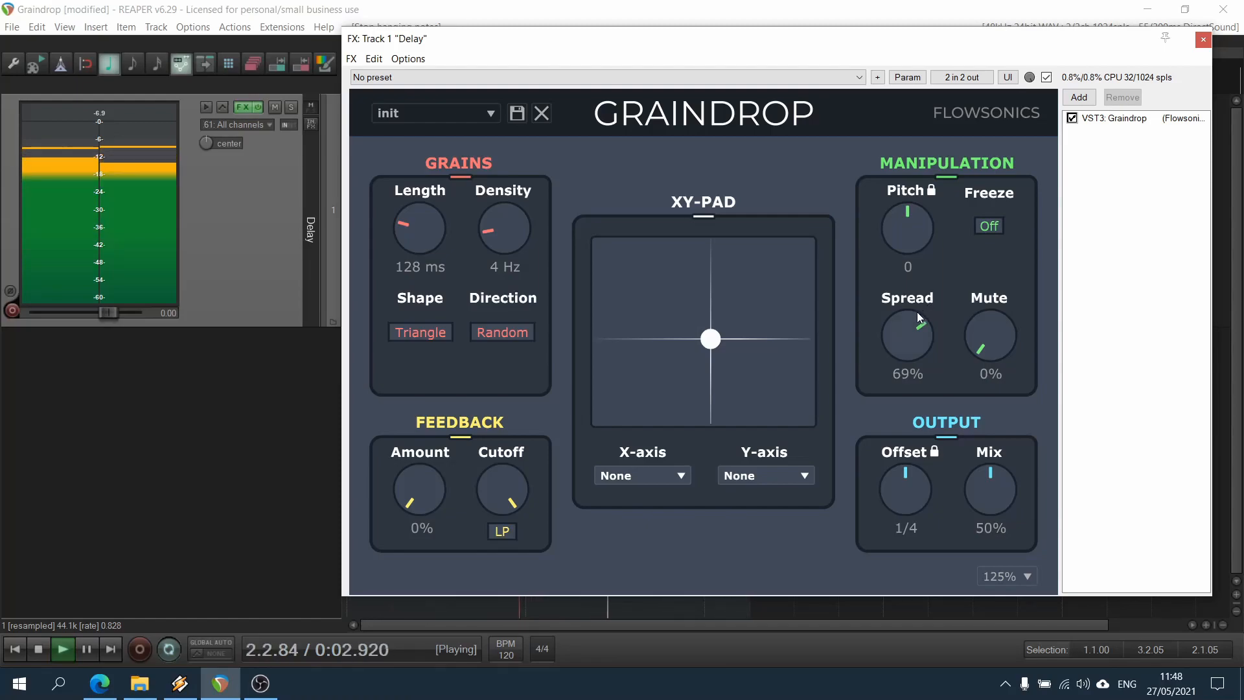
pyautogui.press('space')
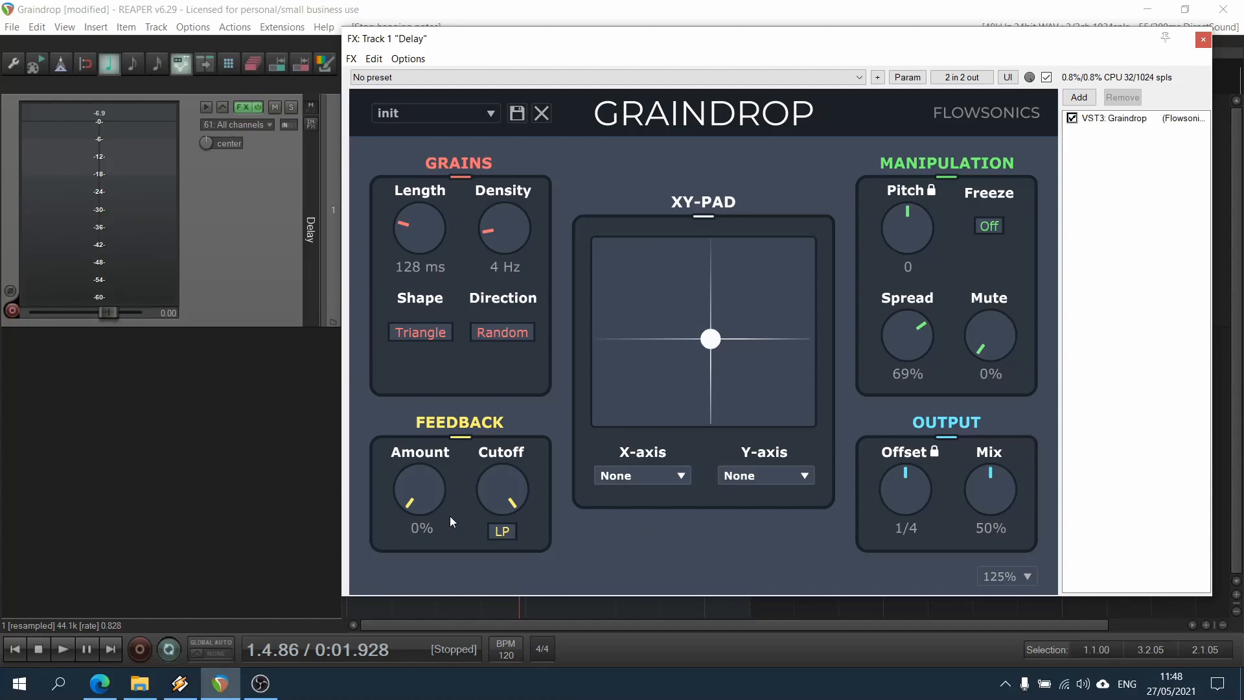
# Raise the feedback amount to 42% and audition the repeating delay.
pyautogui.moveTo(427, 478); pyautogui.dragTo(421, 449)
pyautogui.press('space')
pyautogui.moveTo(426, 500); pyautogui.dragTo(433, 448)
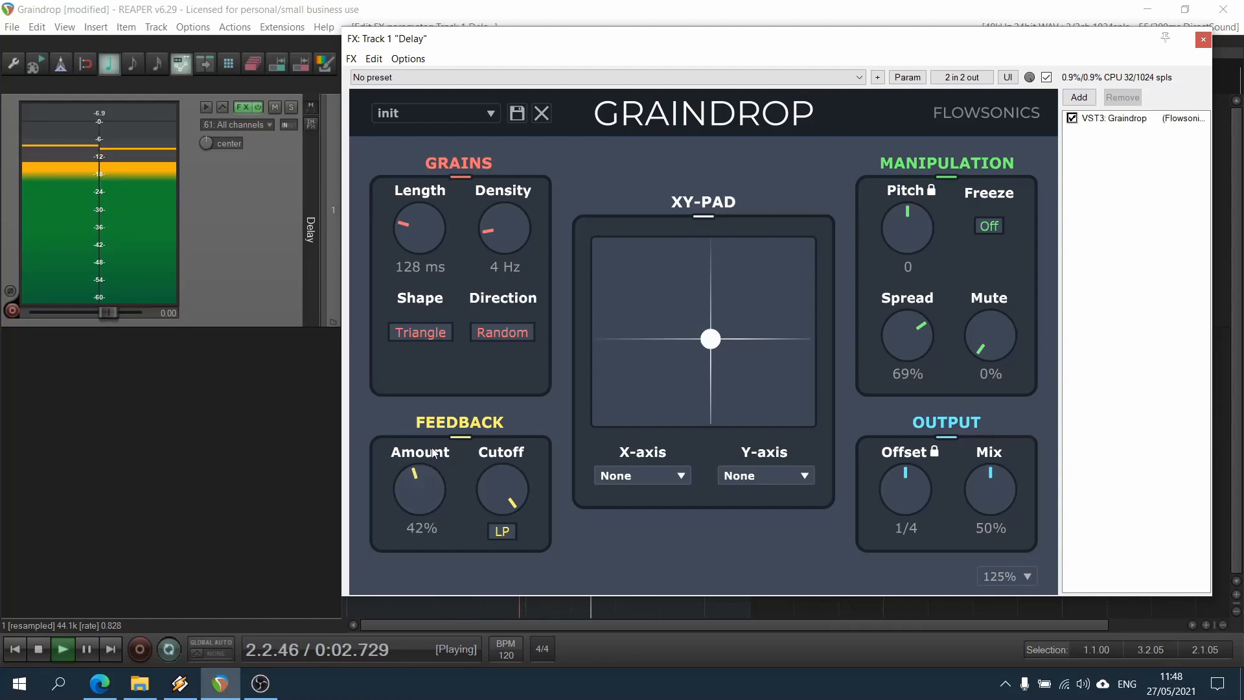
pyautogui.press('space')
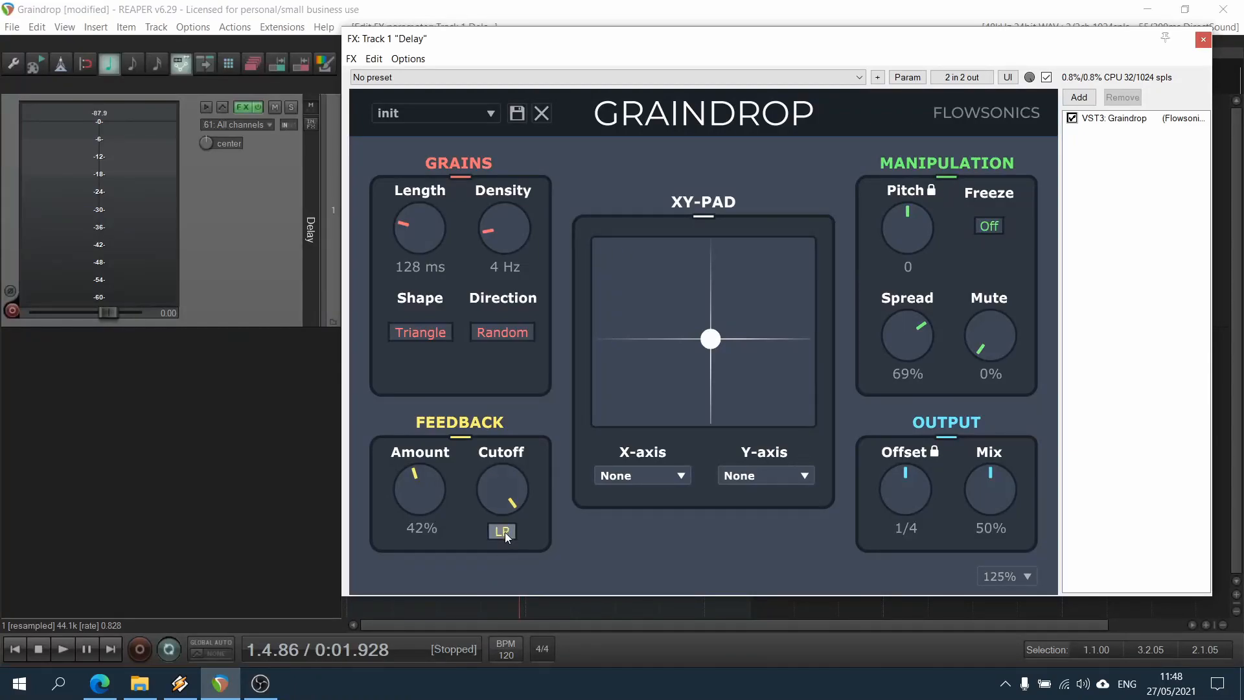
# Audition the track while lowering the low-pass feedback cutoff to its midpoint and setting the mix to 100% and the feedback amount to 51%.
pyautogui.press('space')
pyautogui.moveTo(498, 475); pyautogui.dragTo(494, 558)
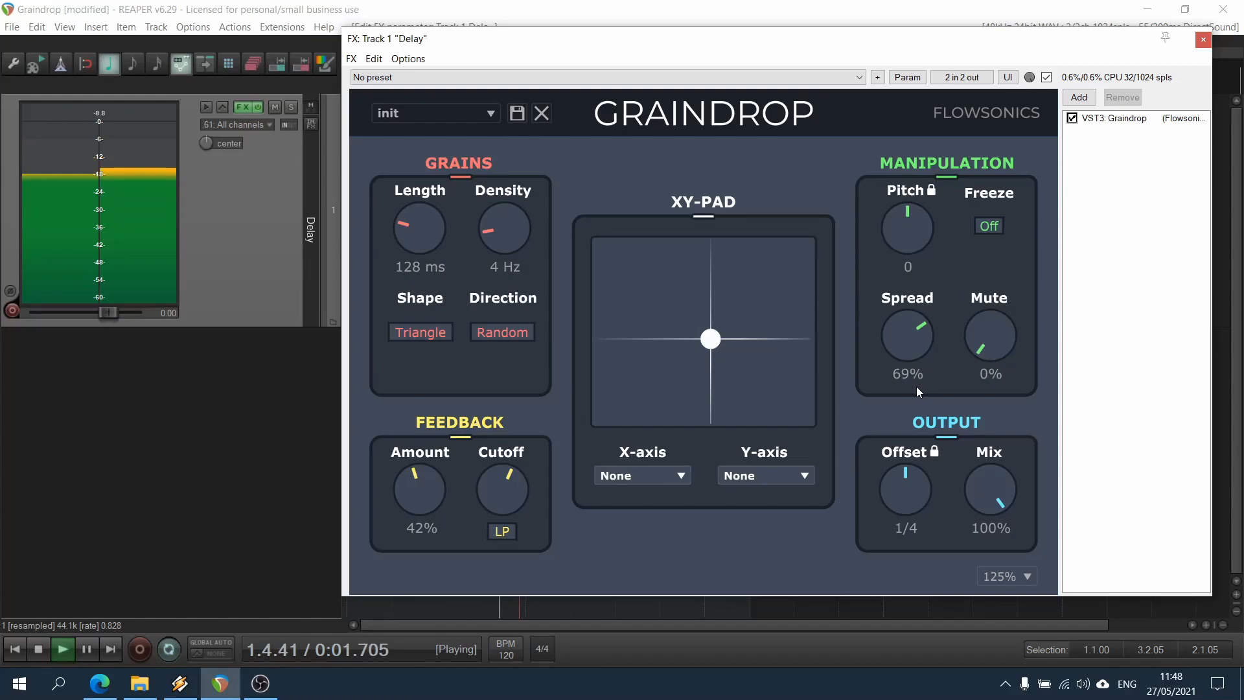
pyautogui.moveTo(512, 508); pyautogui.dragTo(513, 529)
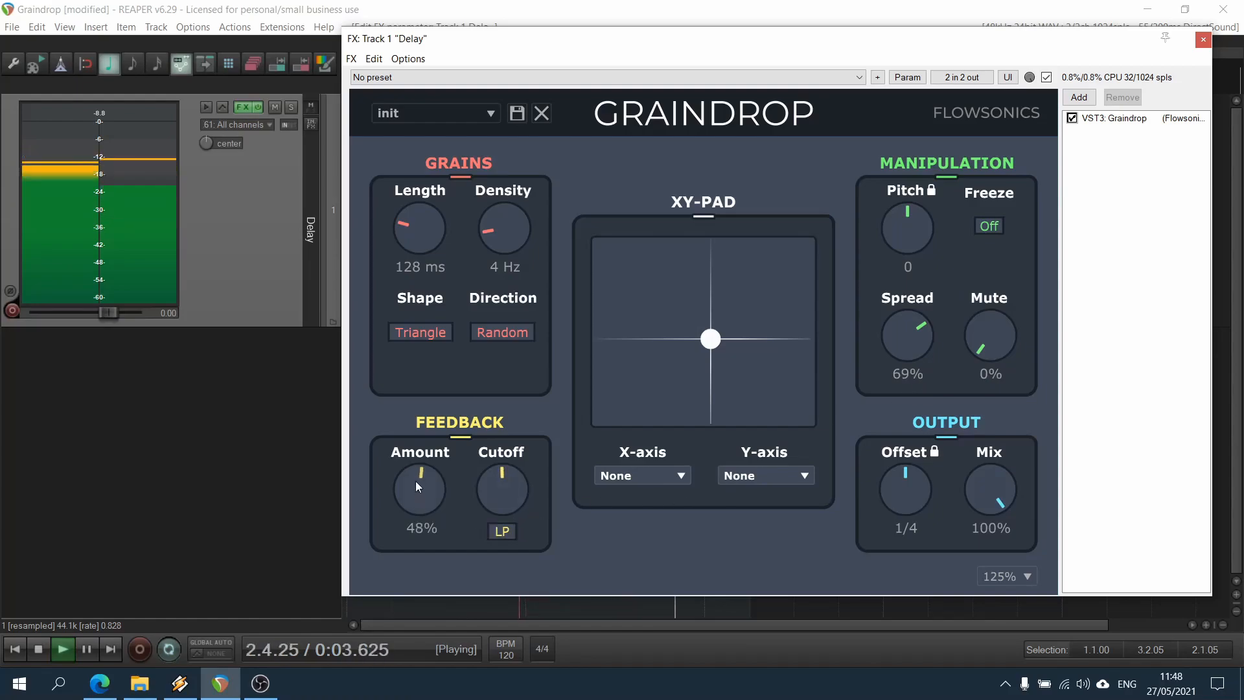
pyautogui.moveTo(417, 483); pyautogui.dragTo(414, 476)
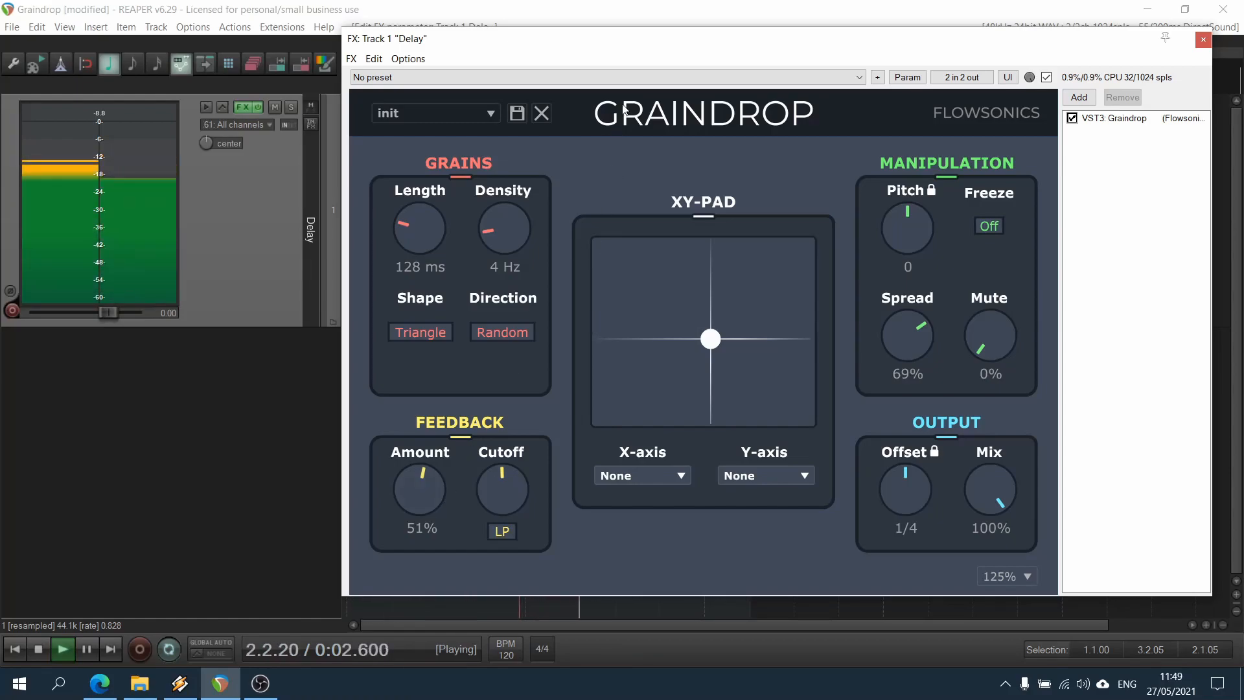
pyautogui.press('space')
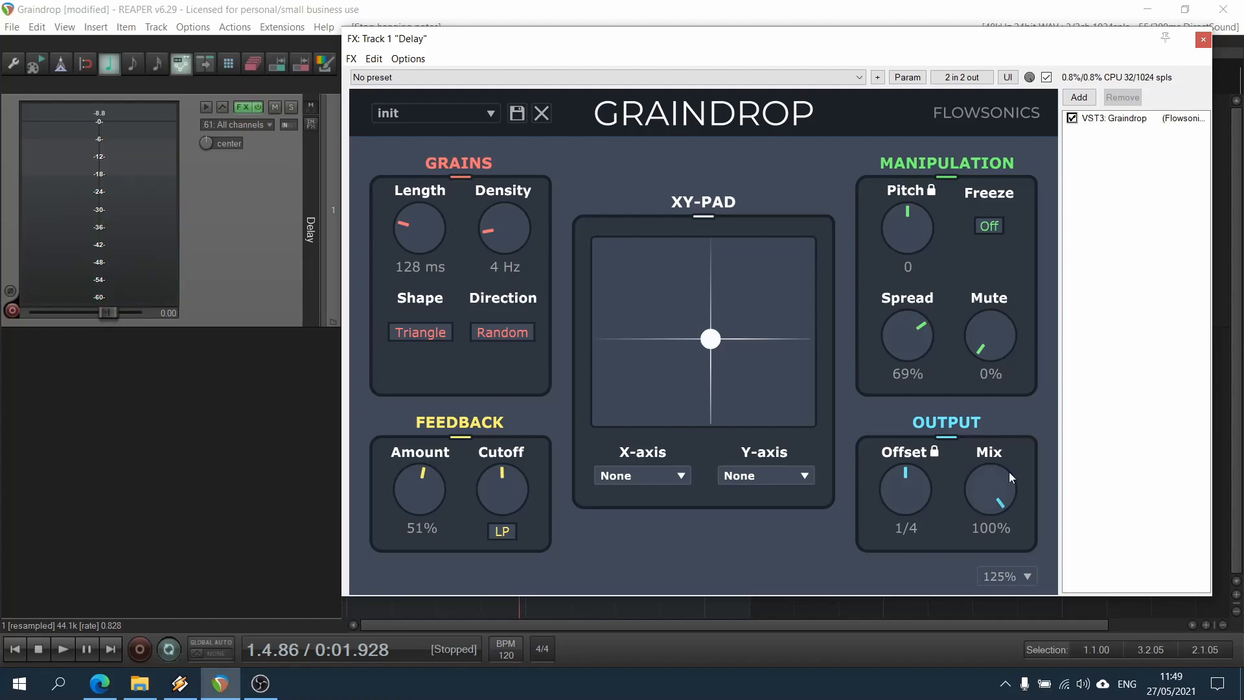
# Raise the pitch to +12 with its lock enabled and start playing the track.
pyautogui.click(933, 191)
pyautogui.moveTo(919, 243); pyautogui.dragTo(934, 107)
pyautogui.click(932, 189)
pyautogui.press('space')
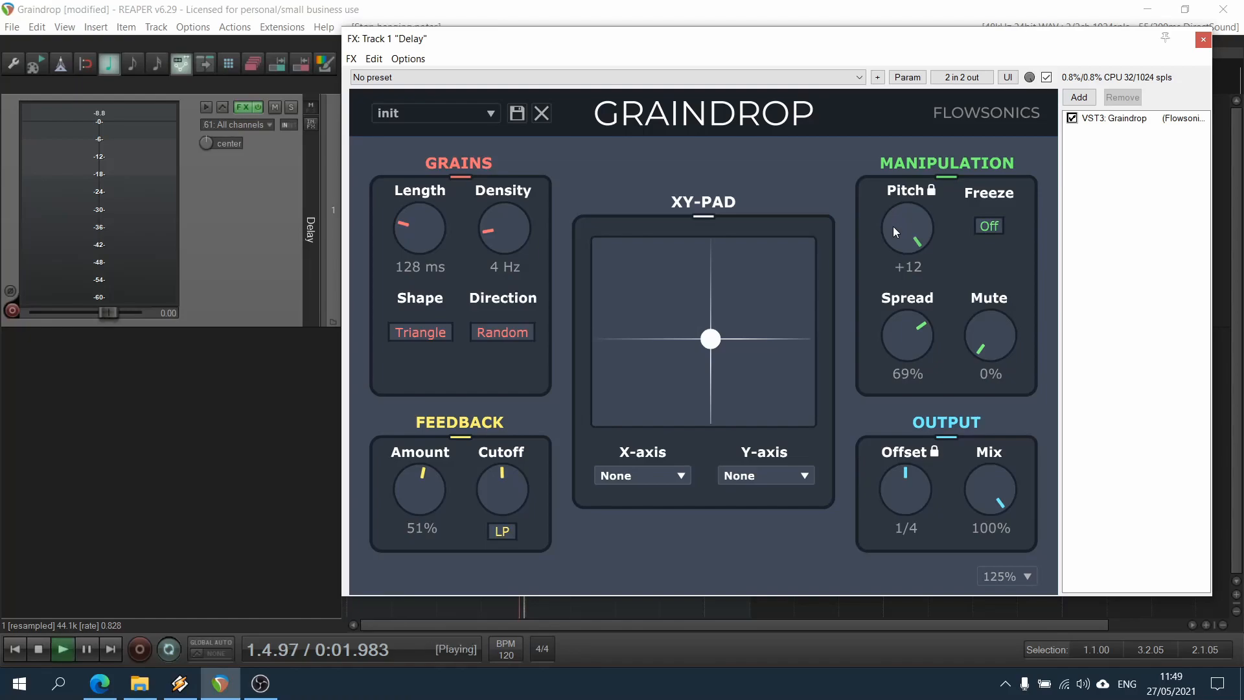
# Set the mix to 40% and the spread to 79% while the track plays.
pyautogui.moveTo(1007, 481); pyautogui.dragTo(994, 613)
pyautogui.moveTo(991, 505); pyautogui.dragTo(988, 525)
pyautogui.moveTo(898, 359); pyautogui.dragTo(900, 327)
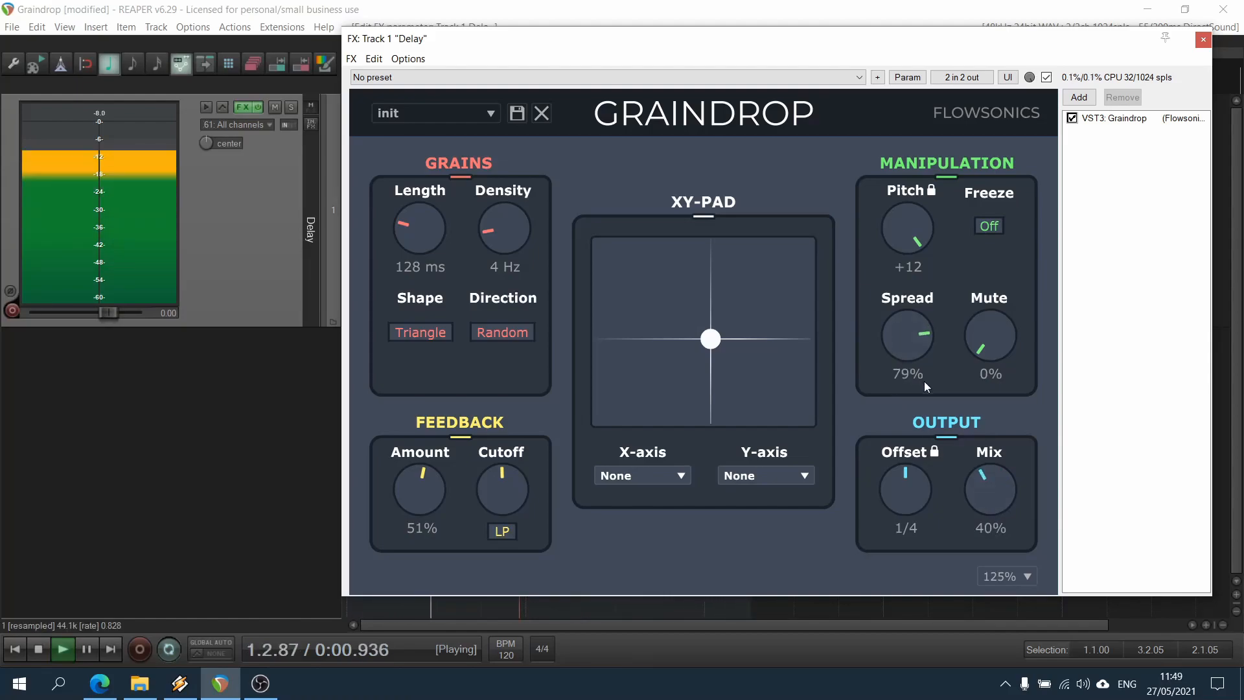
# Stop playback, lower the pitch to -12 and audition the track again.
pyautogui.press('space')
pyautogui.moveTo(903, 212); pyautogui.dragTo(927, 640)
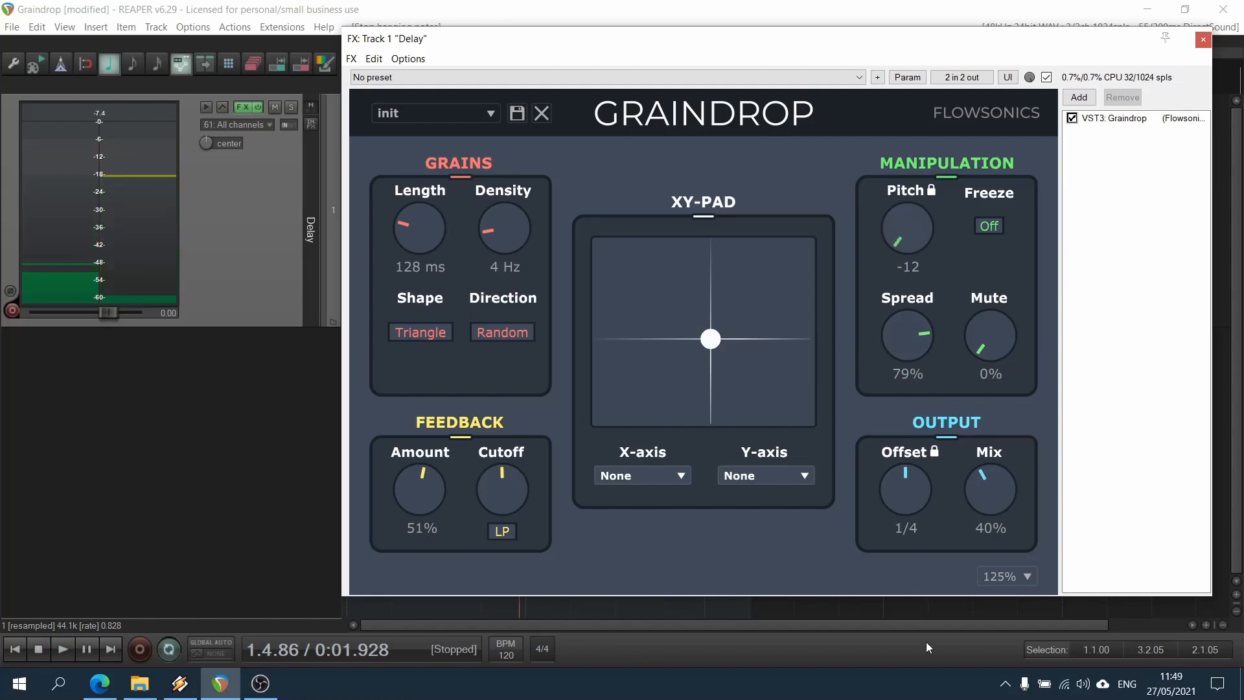
pyautogui.press('space')
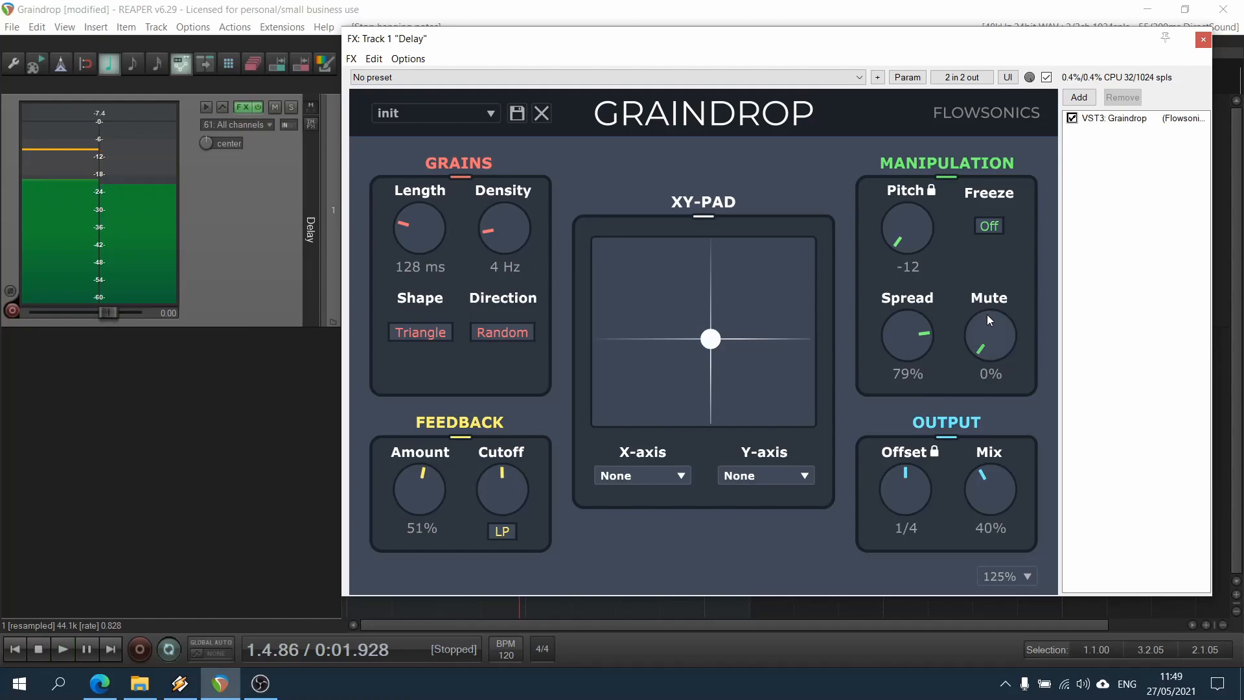
# Set the mute to 58%, the grain length to 124 ms, the density to 18 Hz and the mix to 100%, and audition the track.
pyautogui.moveTo(1002, 333); pyautogui.dragTo(993, 264)
pyautogui.press('space')
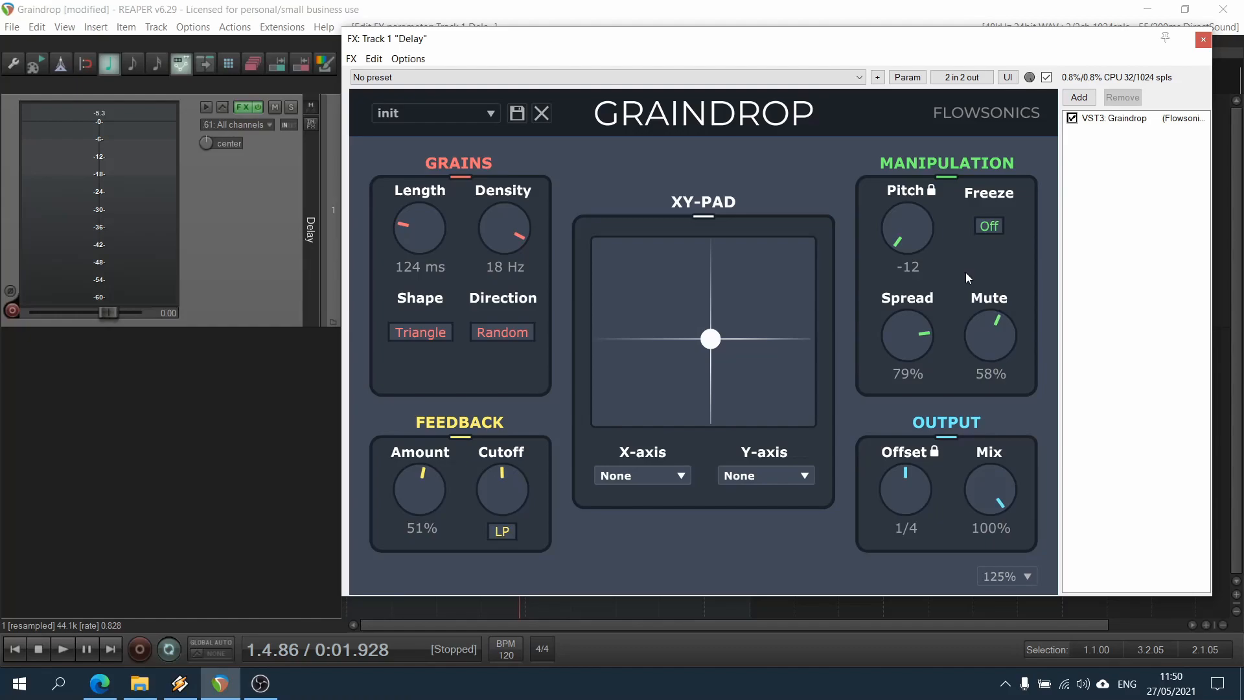
pyautogui.press('space')
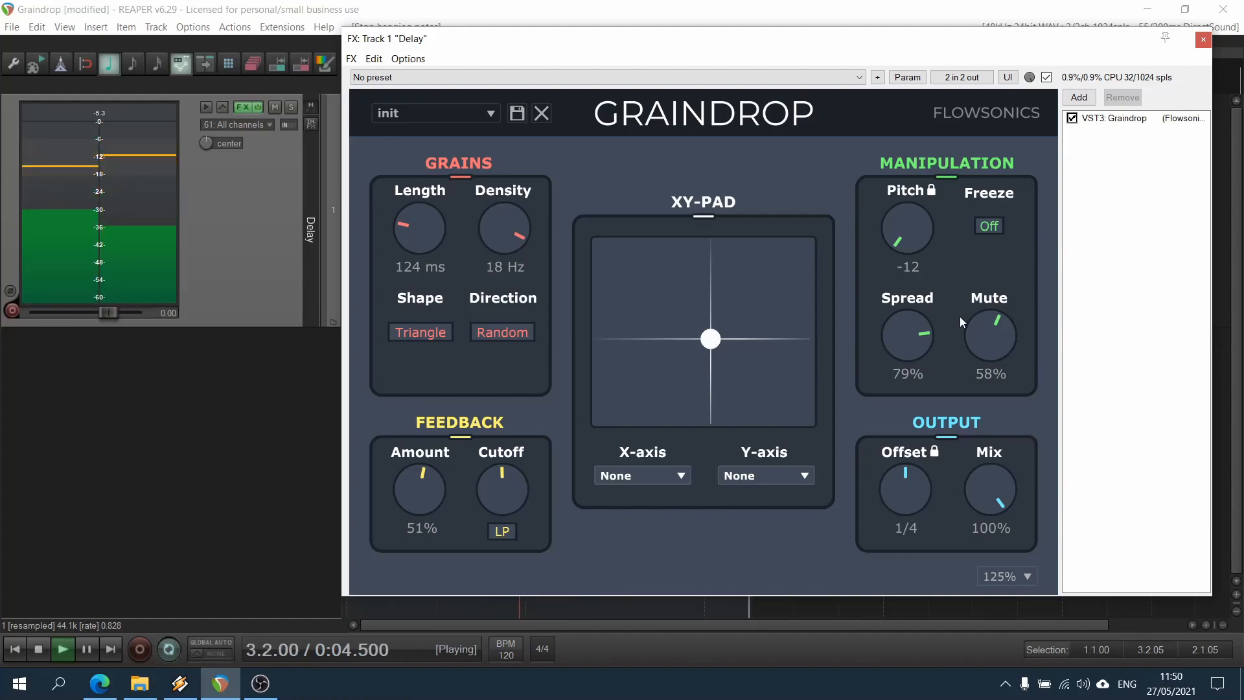
pyautogui.press('space')
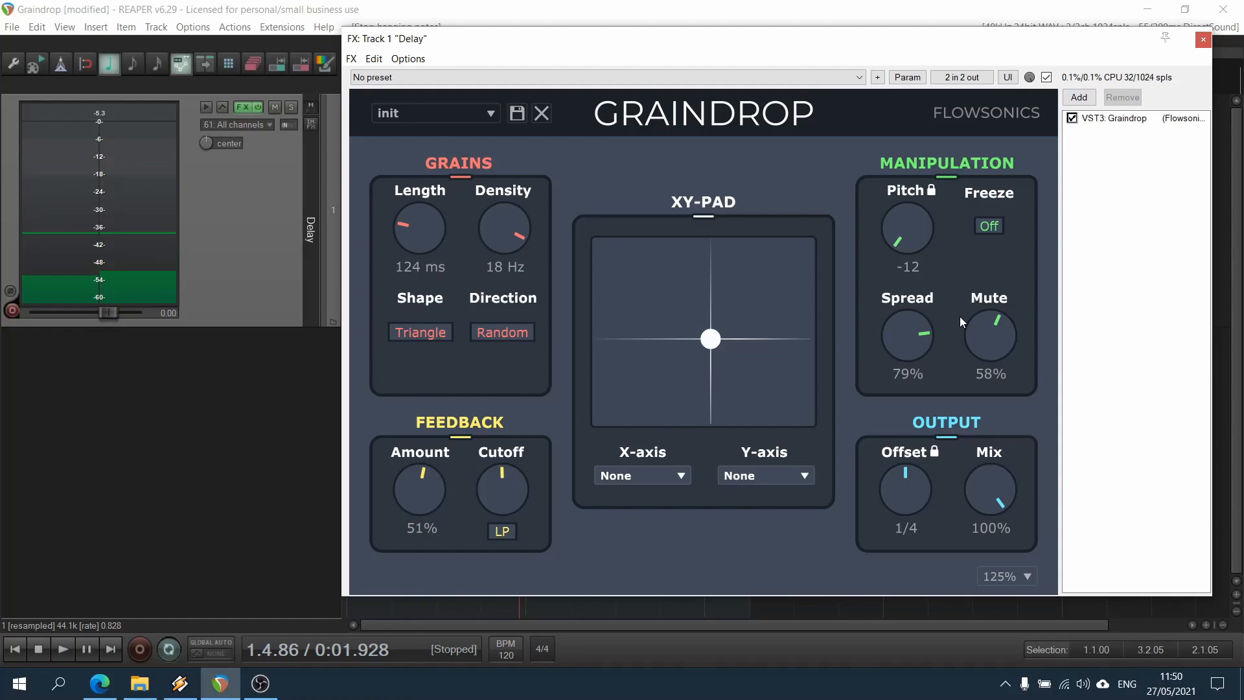
# Audition the track with Freeze on, stop playback and switch Freeze back off.
pyautogui.press('space')
pyautogui.click(990, 226)
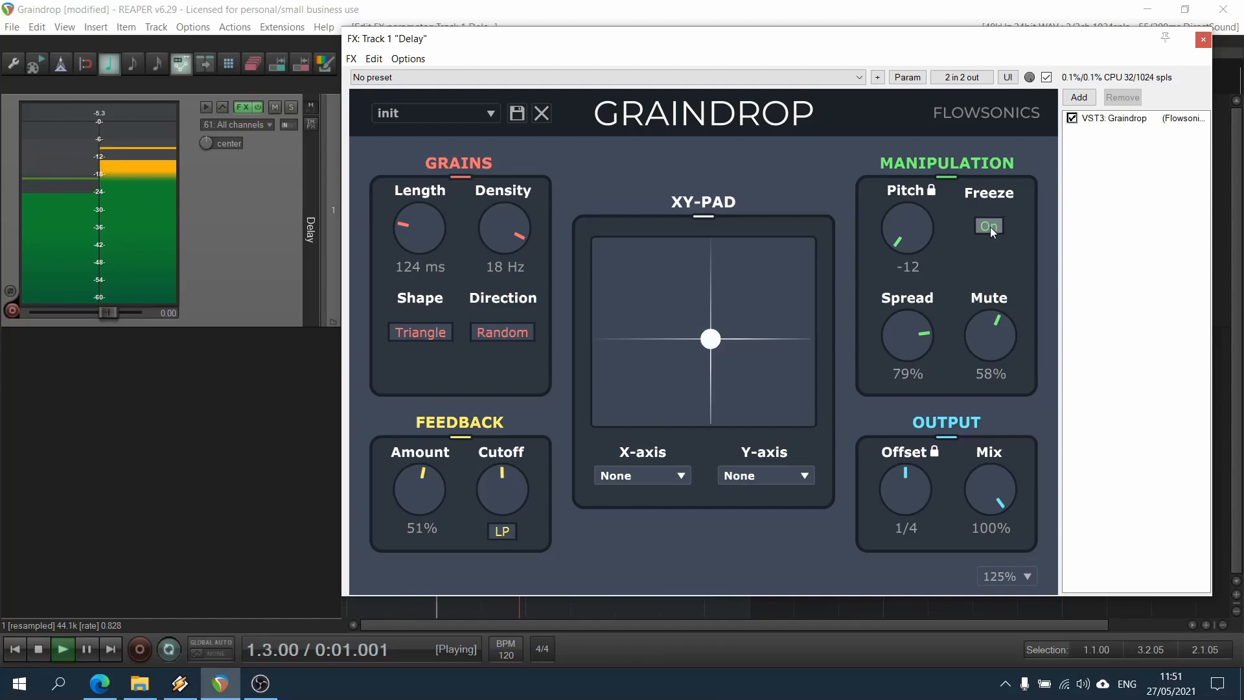
pyautogui.press('space')
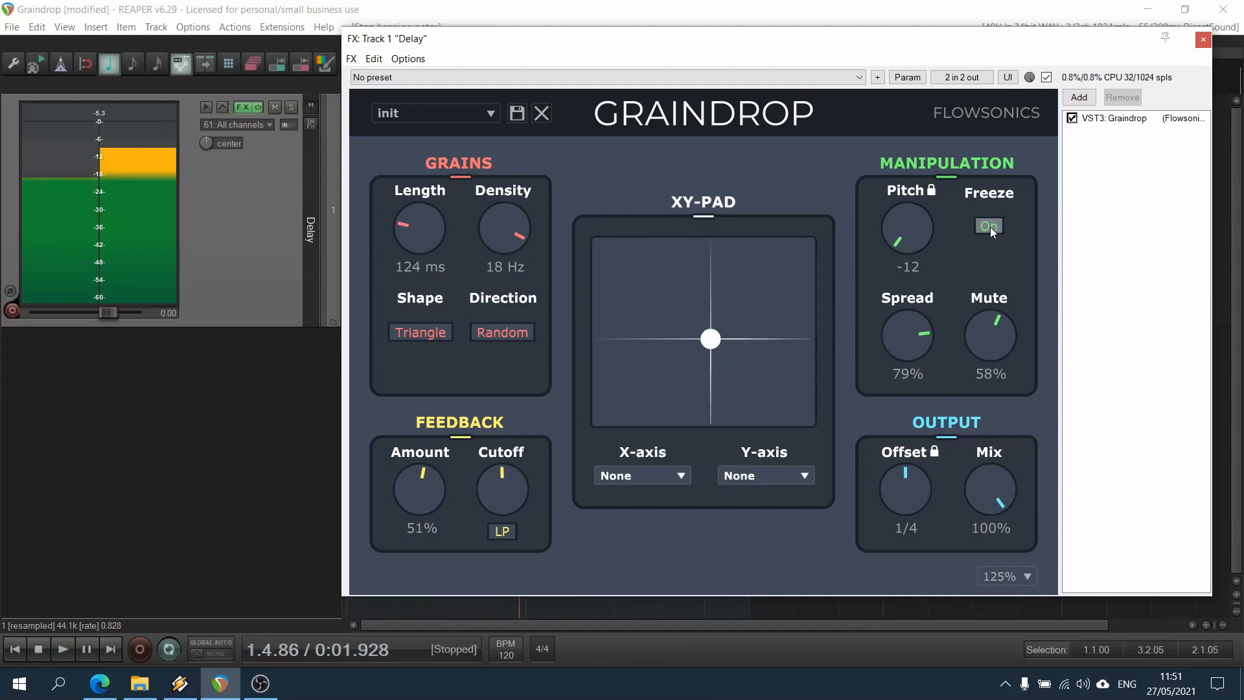
pyautogui.click(990, 226)
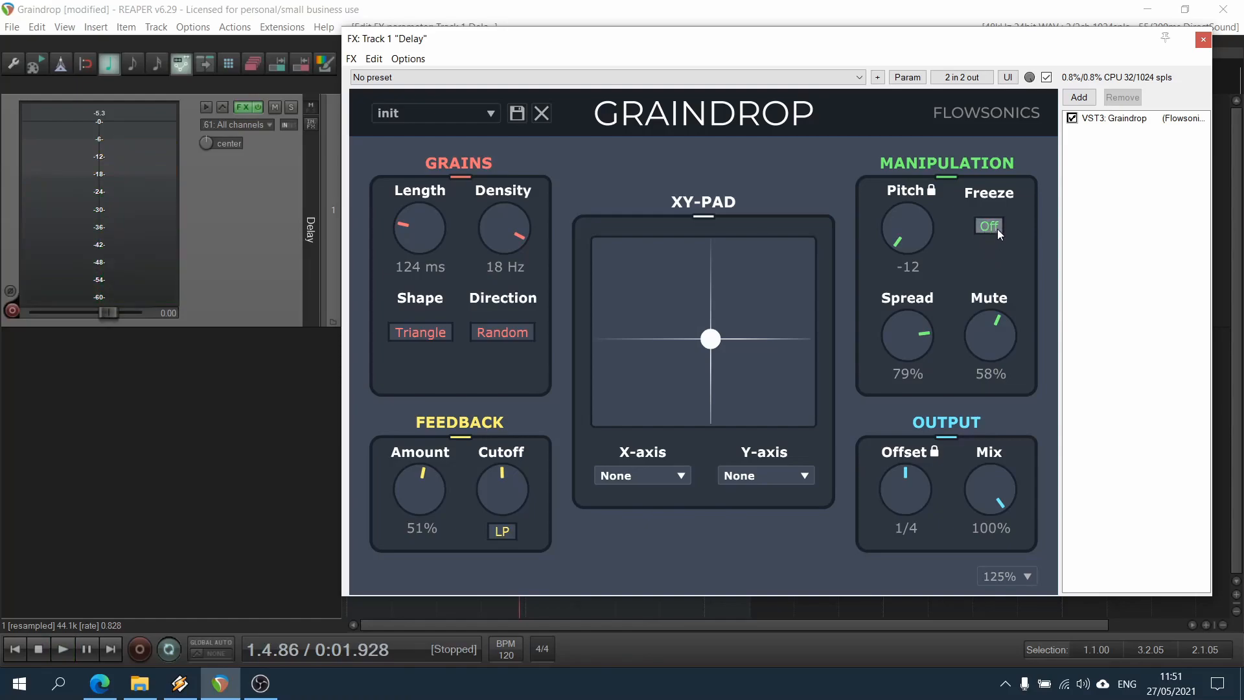
# View the Graindrop parameters offered in the track's envelope list and close the list.
pyautogui.click(222, 107)
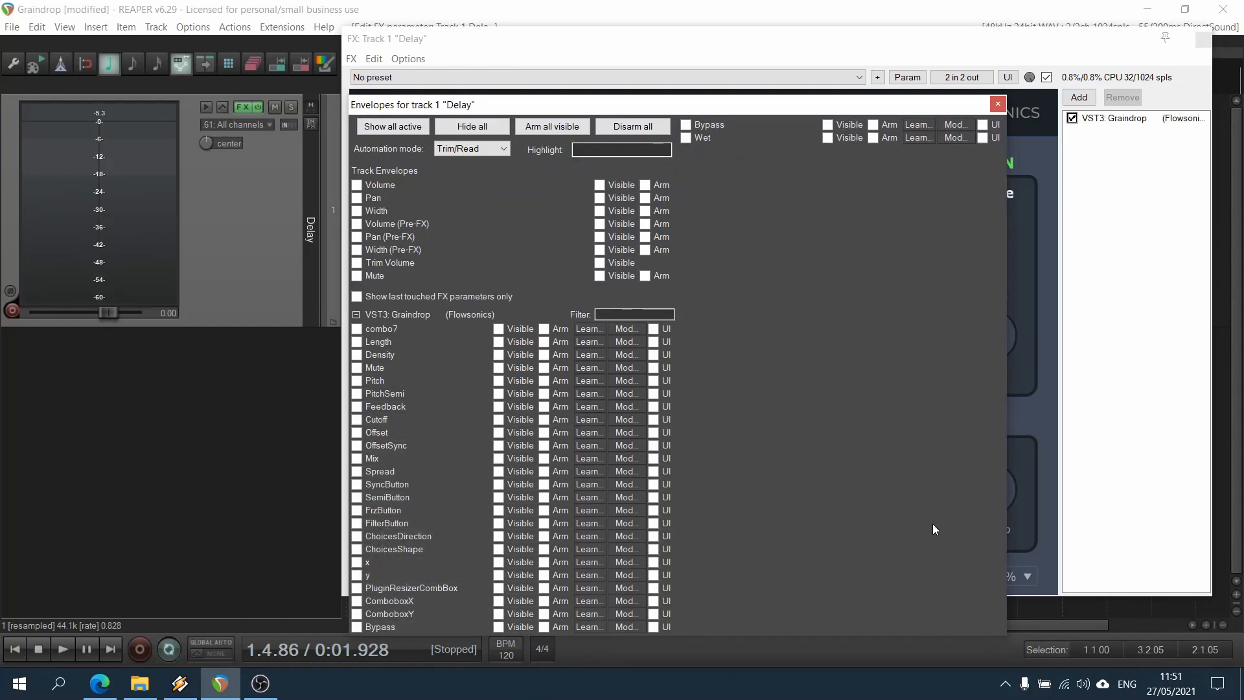
pyautogui.press('Escape')
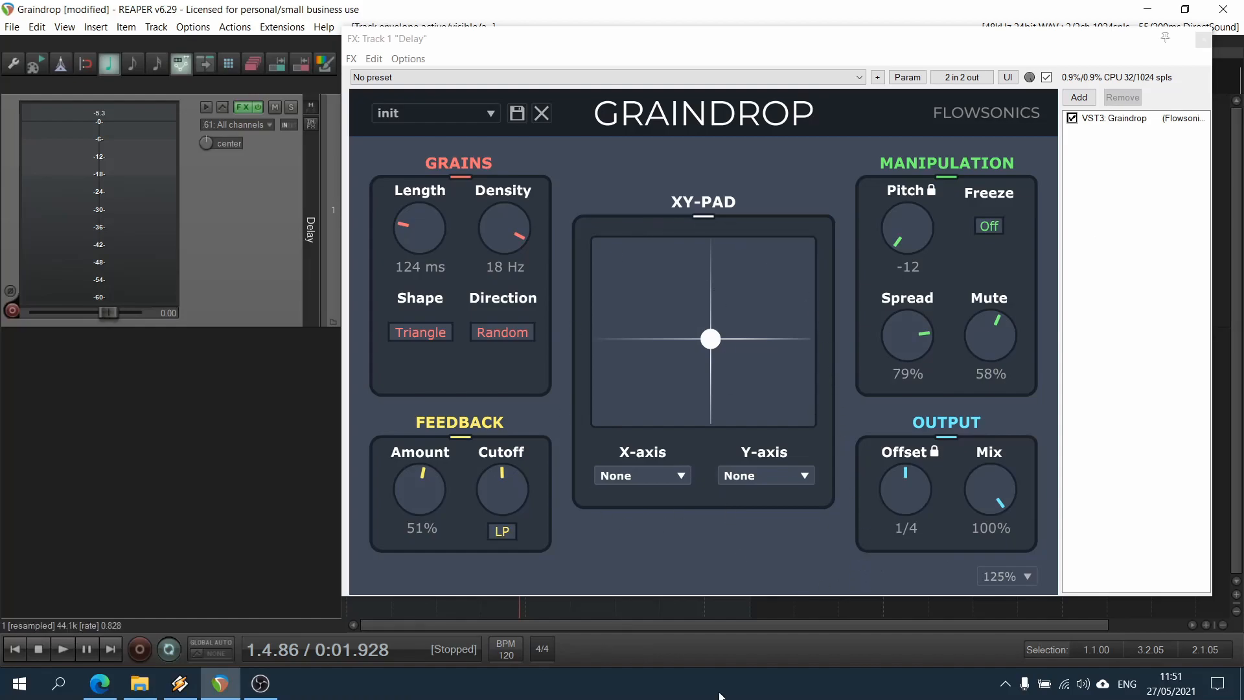
# Assign Pitch to the XY-pad's X-axis and Spread to its Y-axis.
pyautogui.click(651, 475)
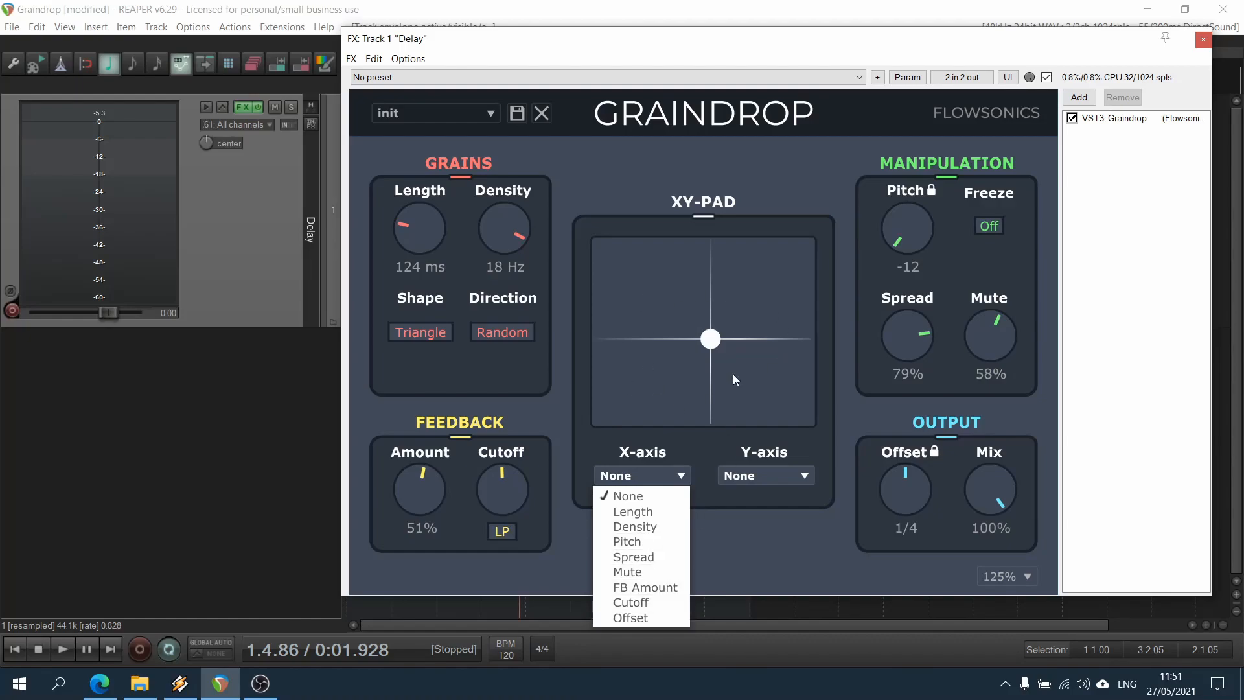
pyautogui.click(745, 477)
pyautogui.click(747, 478)
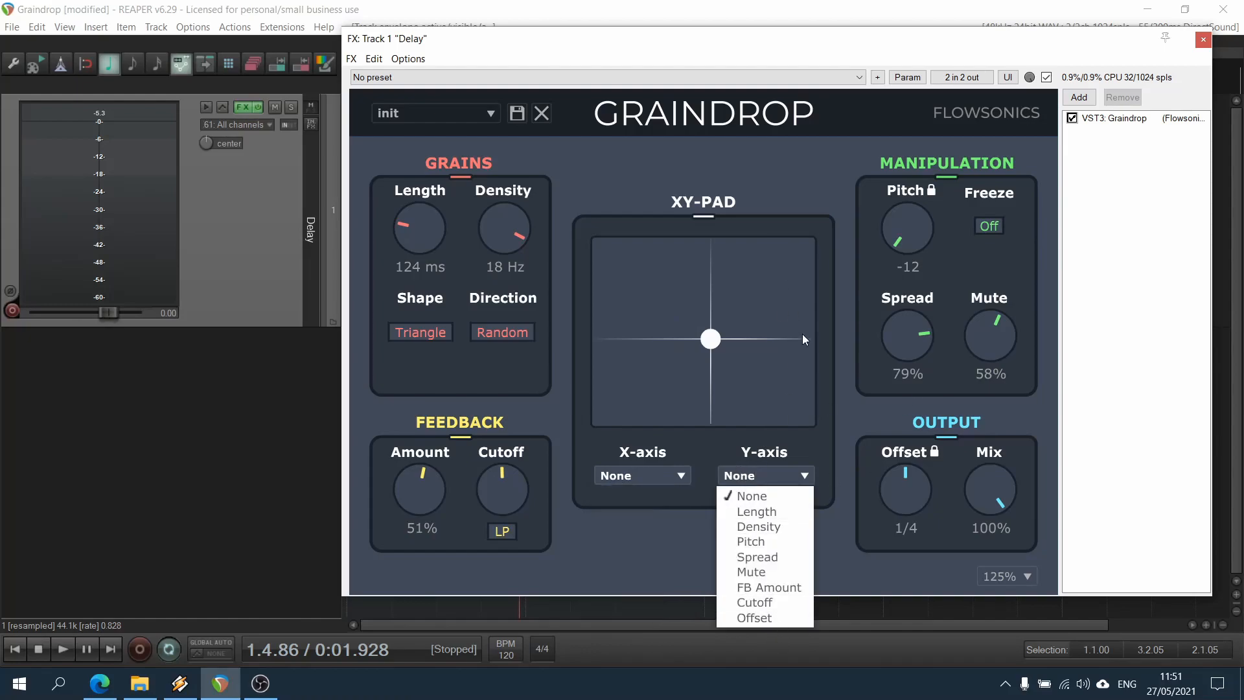
pyautogui.click(720, 477)
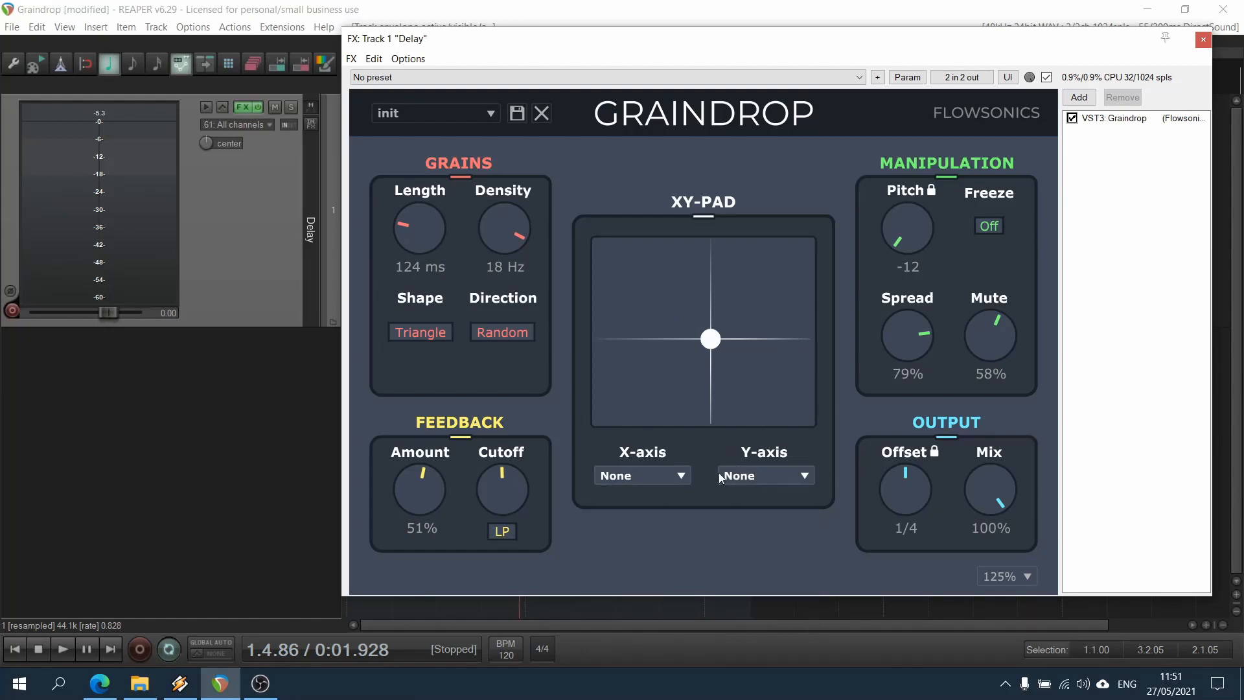
pyautogui.click(661, 485)
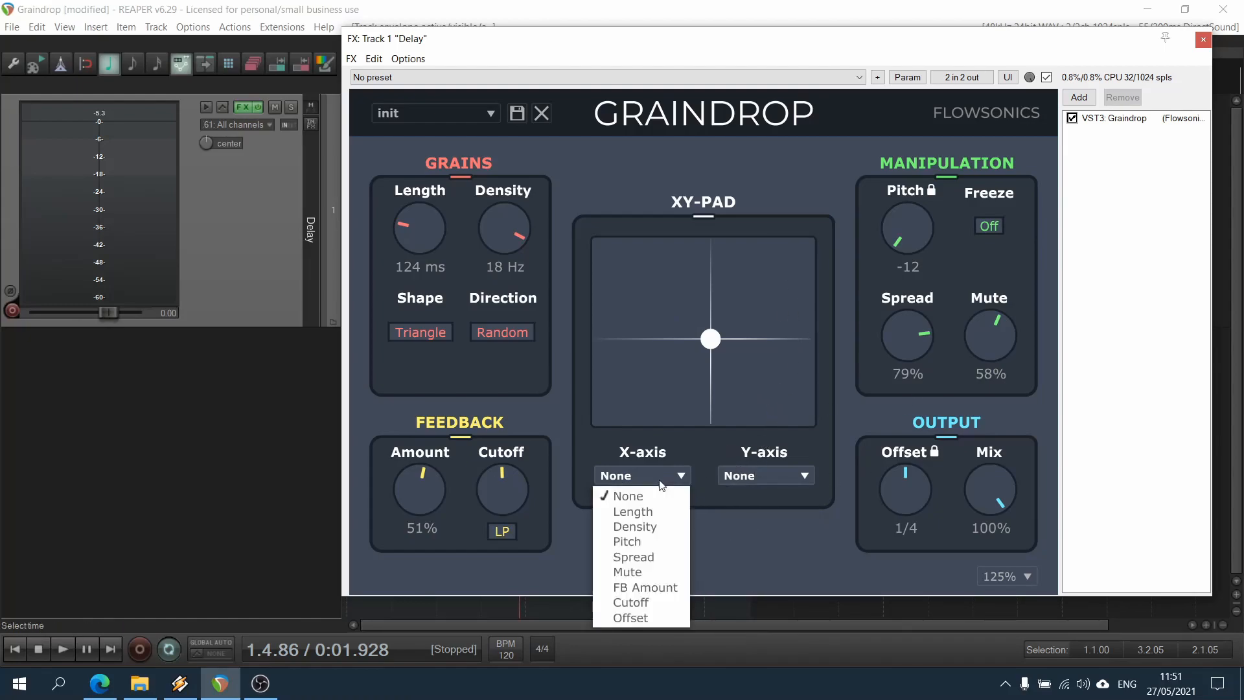
pyautogui.click(661, 540)
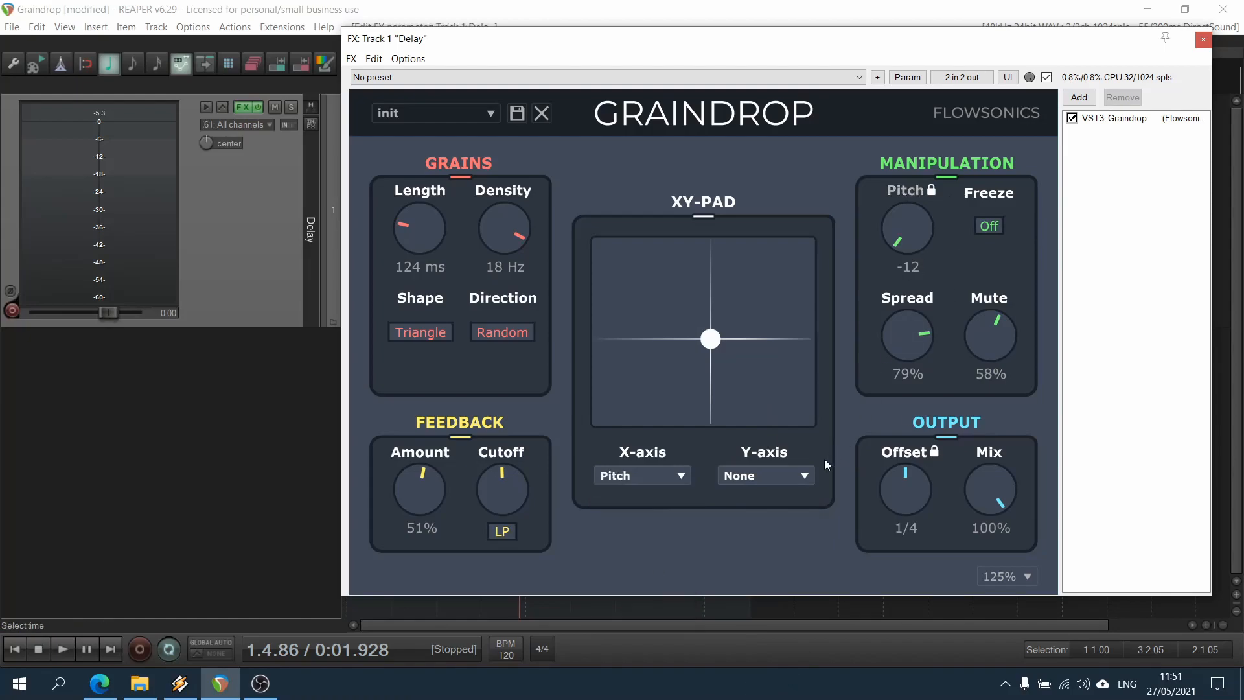
pyautogui.click(780, 479)
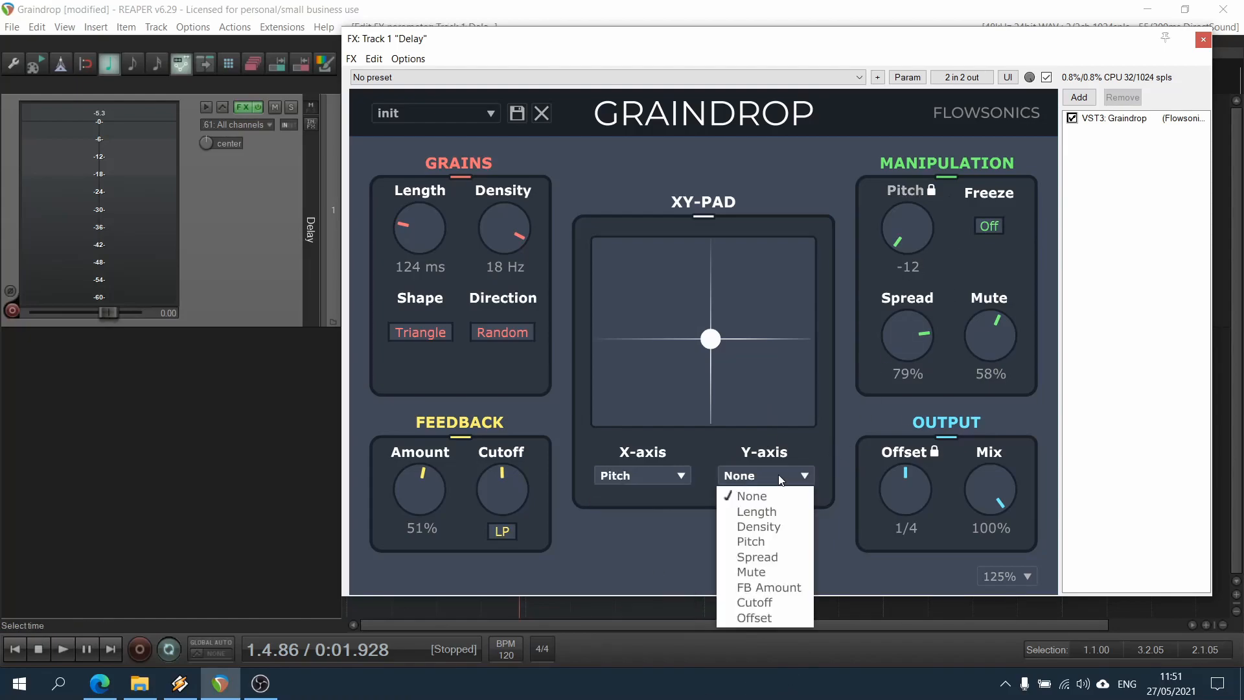
pyautogui.click(772, 558)
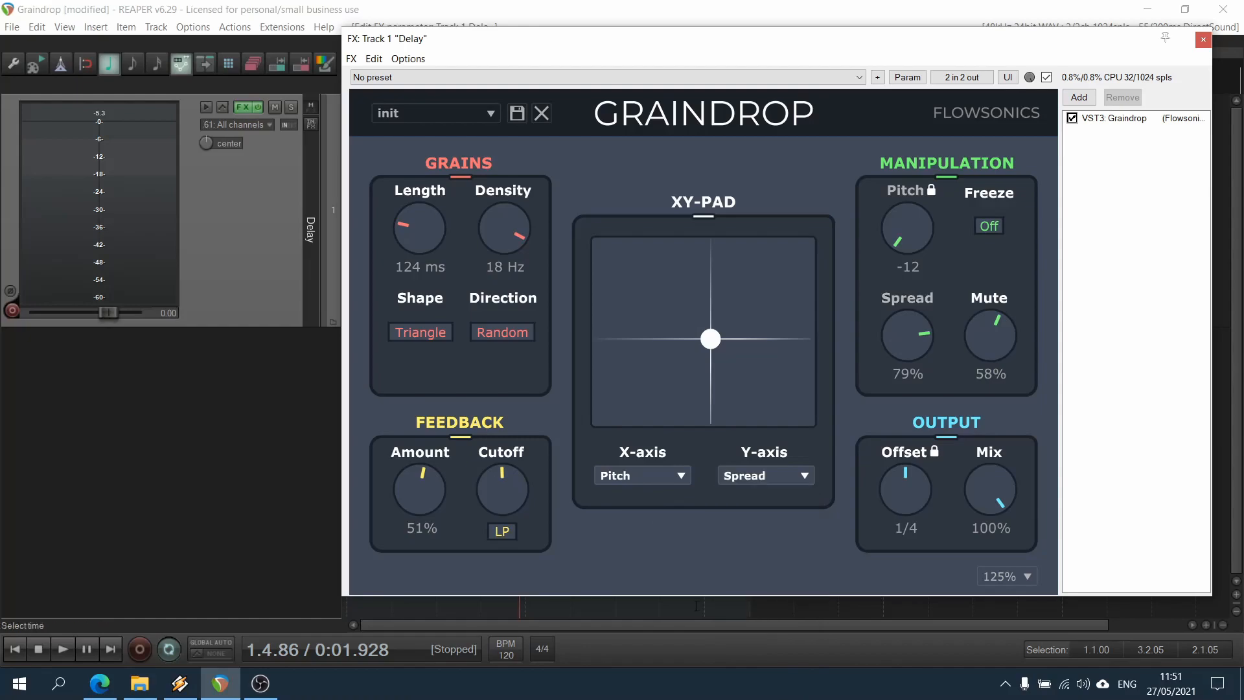
# Play the track, move the XY-pad puck to +12 pitch and 0% spread, and set the mute to 0% and the density to 15 Hz.
pyautogui.press('space')
pyautogui.moveTo(712, 341); pyautogui.dragTo(887, 492)
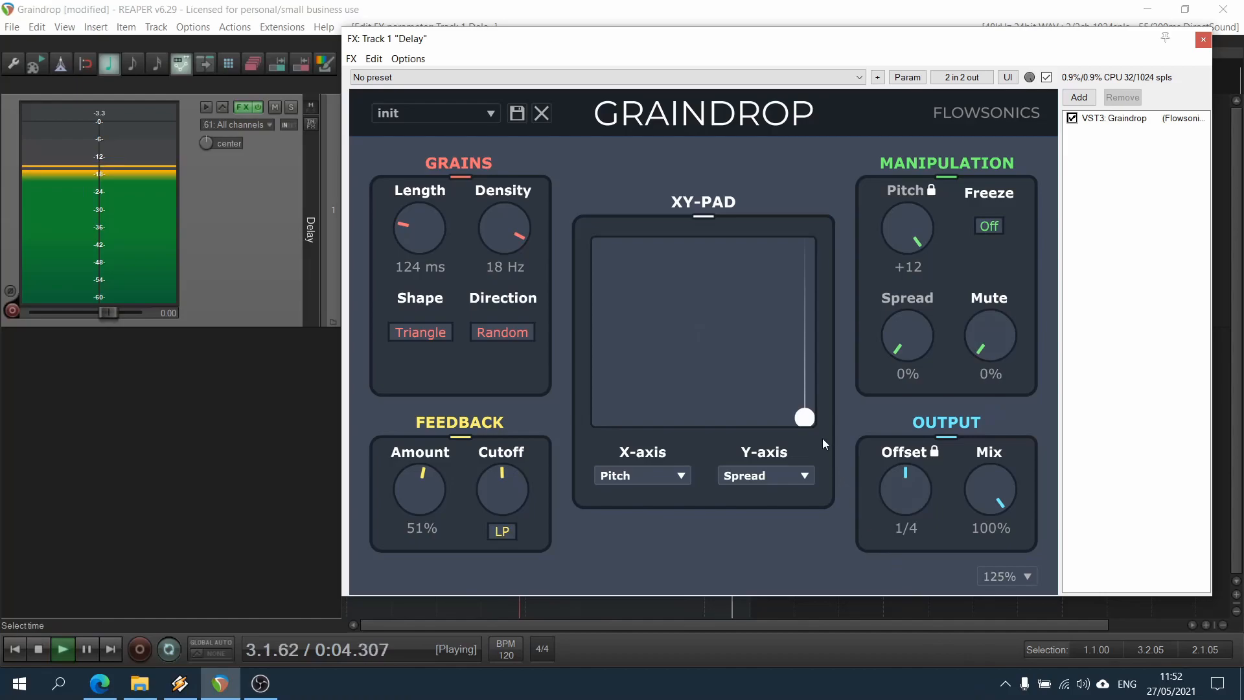
pyautogui.moveTo(500, 224); pyautogui.dragTo(432, 247)
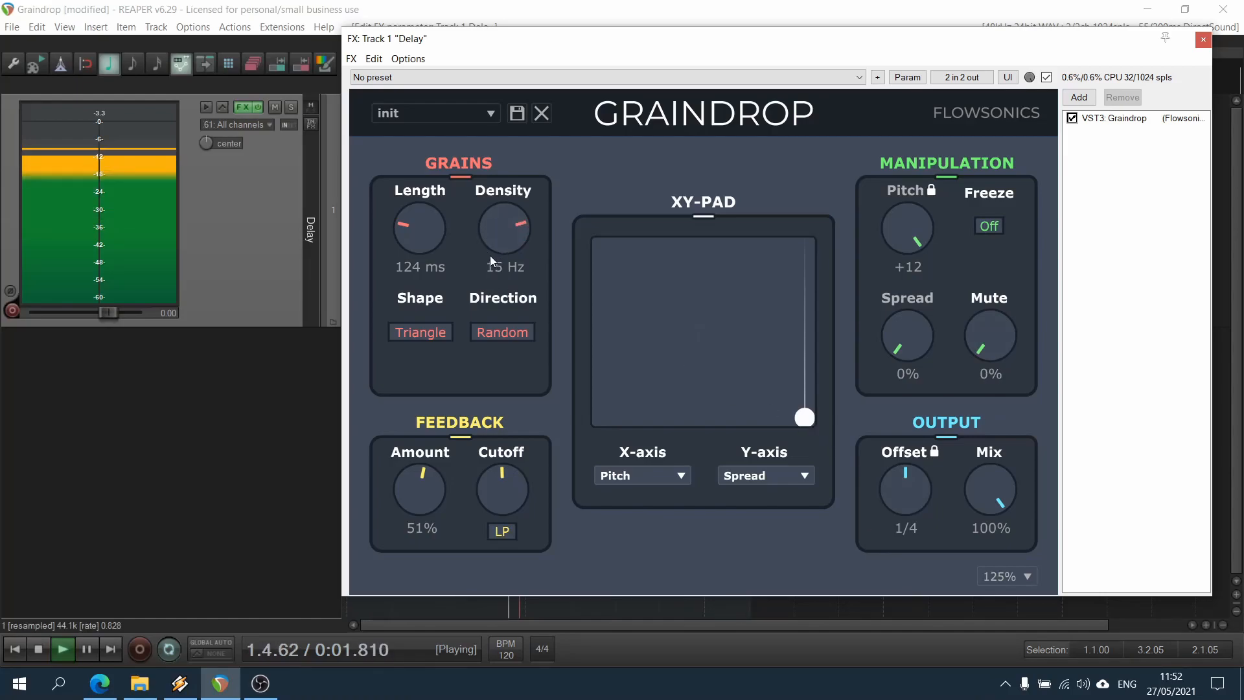
# Sweep the XY-pad puck to -12 pitch at 0% spread, up to 100% spread, and back toward the middle during playback.
pyautogui.moveTo(744, 389); pyautogui.dragTo(566, 519)
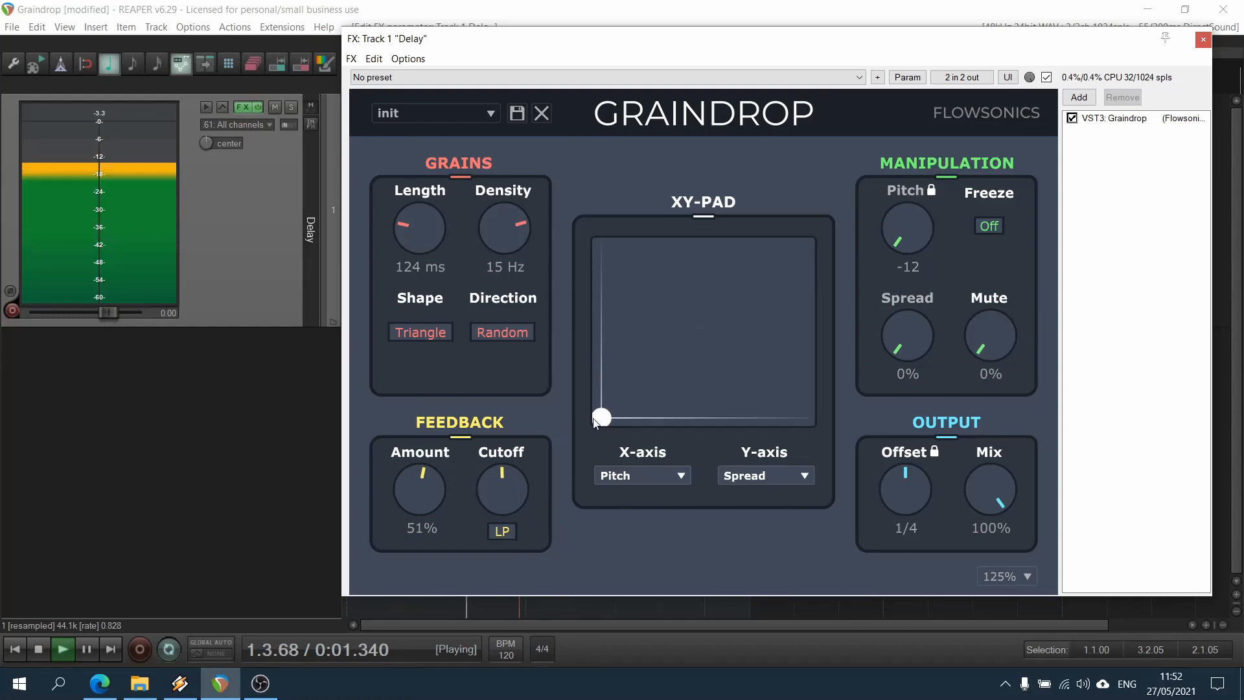
pyautogui.moveTo(600, 418); pyautogui.dragTo(523, 218)
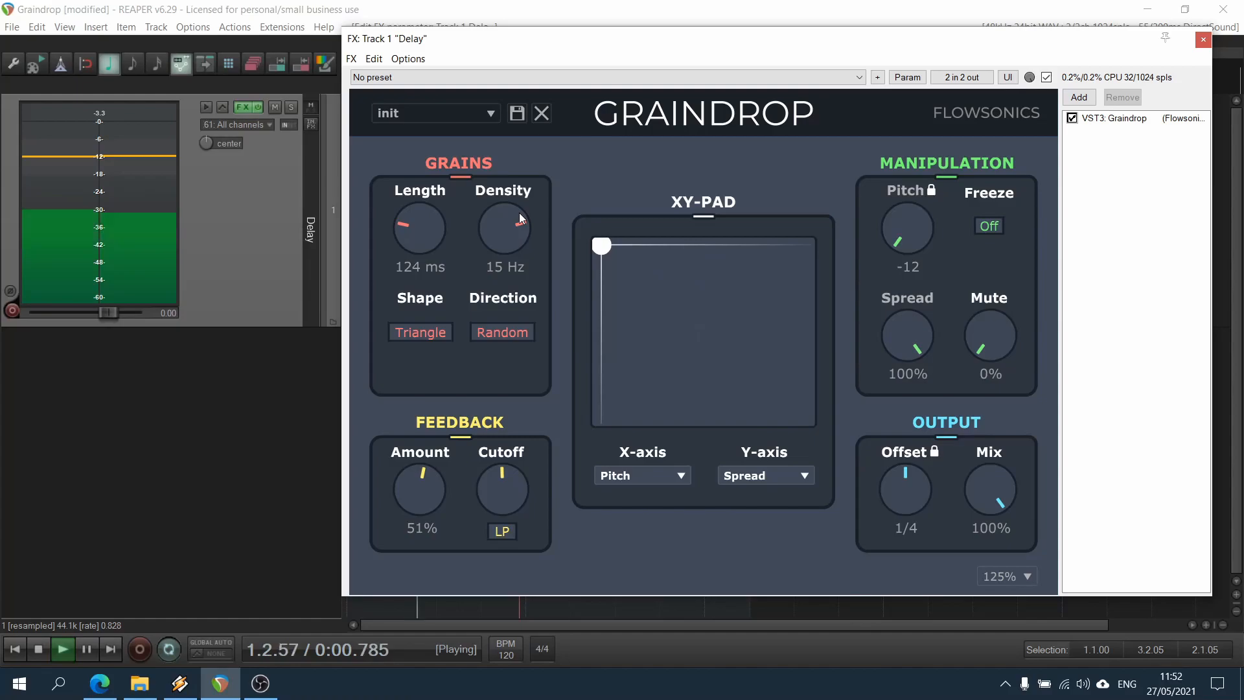
pyautogui.moveTo(602, 245); pyautogui.dragTo(643, 356)
# Raise the feedback amount to 95%, place the XY-pad puck at -4 pitch and 44% spread, and stop playback.
pyautogui.scroll(1, 416, 491)
pyautogui.moveTo(416, 491); pyautogui.dragTo(432, 370)
pyautogui.moveTo(644, 389); pyautogui.dragTo(675, 338)
pyautogui.press('space')
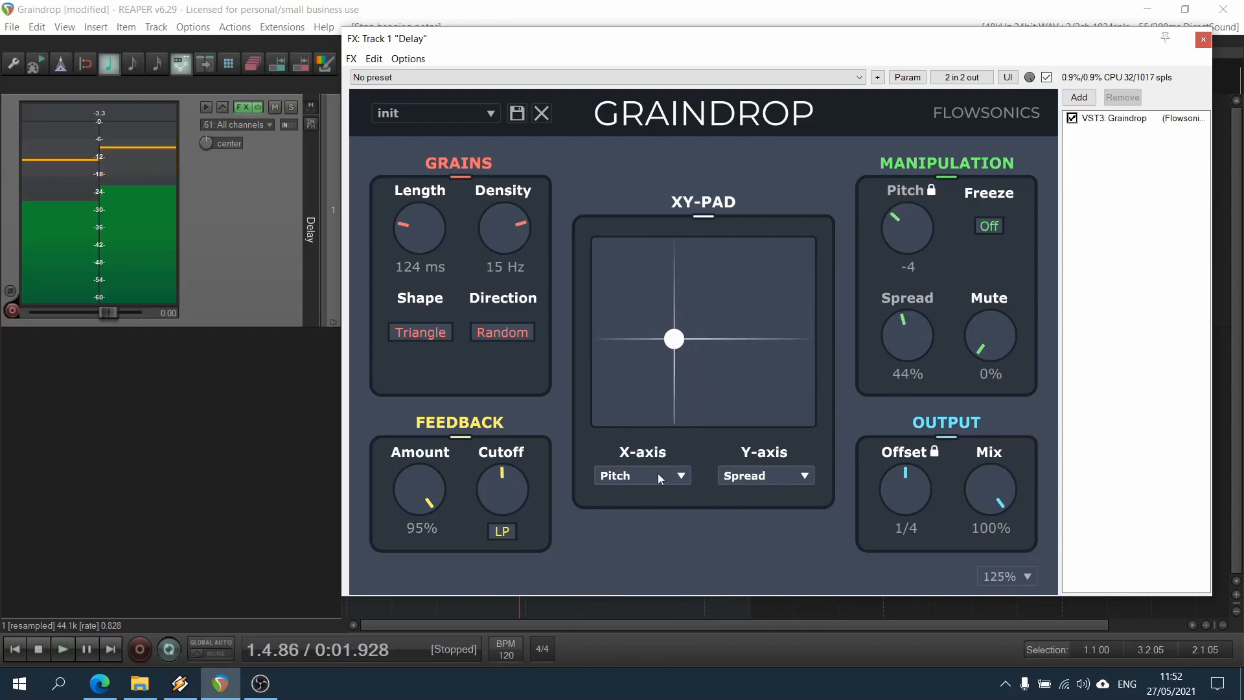
# Reassign the XY-pad's X-axis to Length and its Y-axis to Density.
pyautogui.click(660, 478)
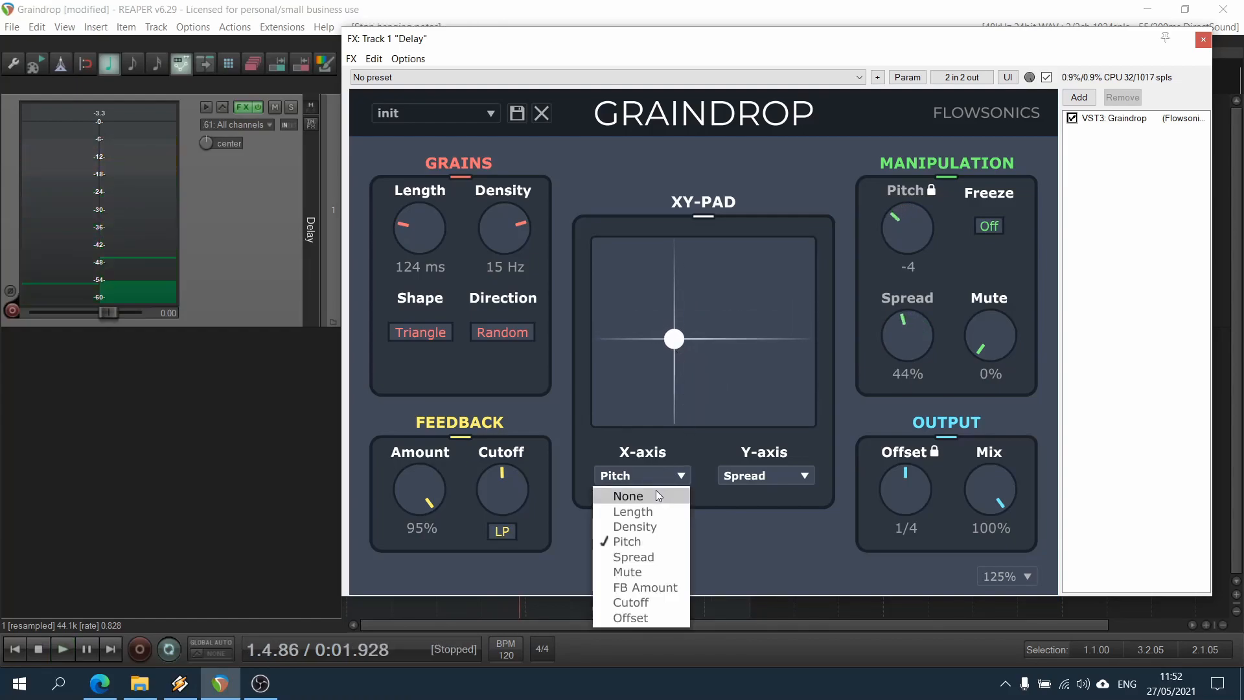
pyautogui.click(662, 517)
pyautogui.click(752, 477)
pyautogui.click(784, 525)
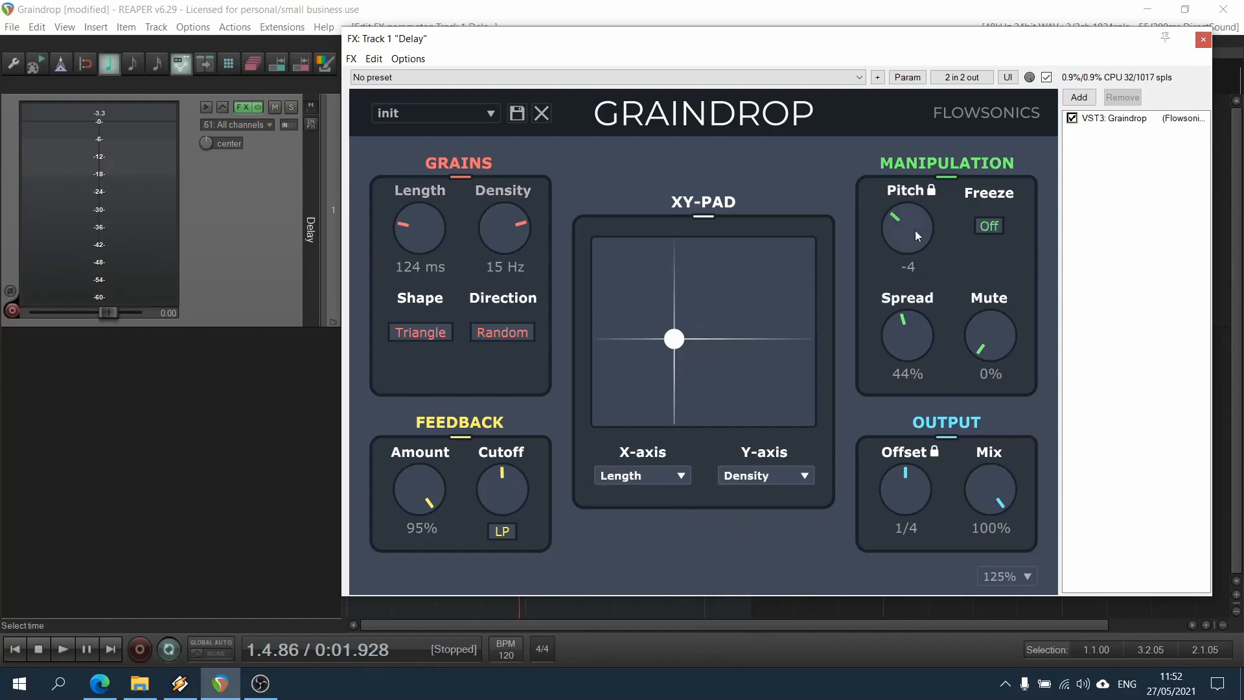
# Set the pitch to 0 and the spread to 73%, and start playing the track.
pyautogui.moveTo(915, 216); pyautogui.dragTo(919, 194)
pyautogui.moveTo(907, 335); pyautogui.dragTo(913, 258)
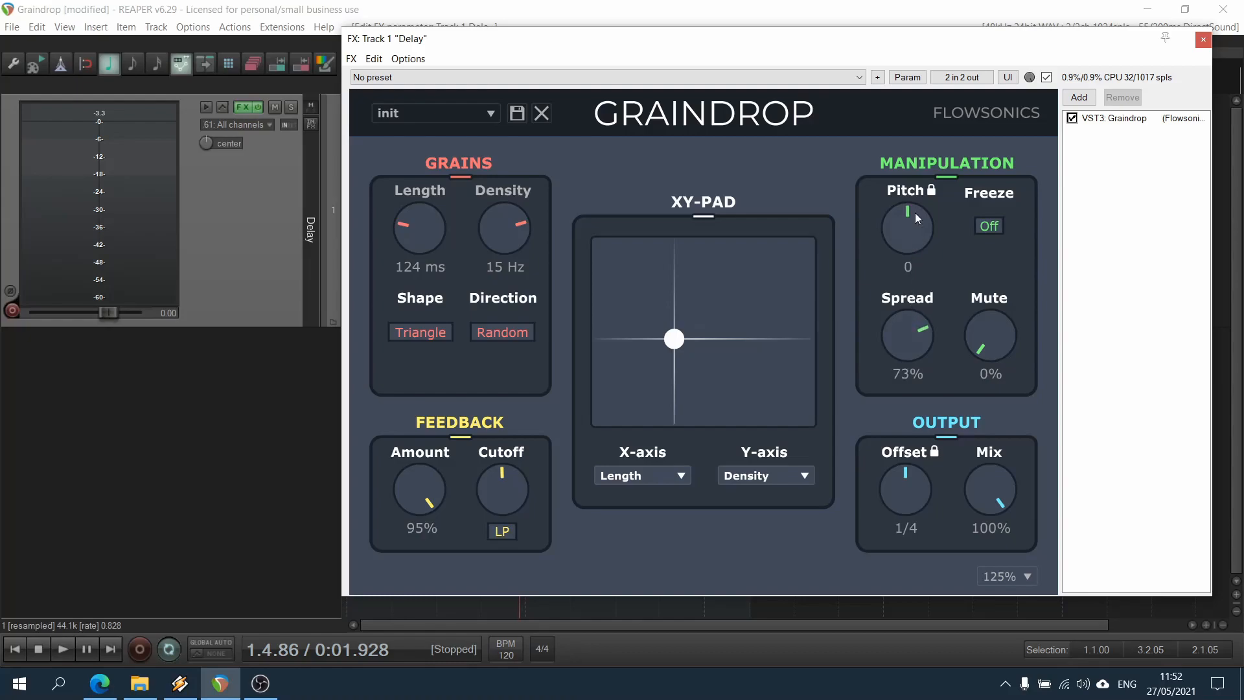
pyautogui.press('space')
# Move the XY-pad puck to 180 ms length and 6 Hz density, stop playback and reset the track's peak meter.
pyautogui.moveTo(683, 365)
pyautogui.mouseDown()
pyautogui.moveTo(686, 350)
pyautogui.moveTo(727, 331)
pyautogui.moveTo(742, 348)
pyautogui.moveTo(731, 362)
pyautogui.moveTo(689, 381)
pyautogui.moveTo(668, 349)
pyautogui.moveTo(679, 330)
pyautogui.moveTo(745, 309)
pyautogui.moveTo(770, 273)
pyautogui.moveTo(677, 324)
pyautogui.moveTo(652, 367)
pyautogui.moveTo(663, 387)
pyautogui.moveTo(755, 388)
pyautogui.moveTo(765, 363)
pyautogui.moveTo(729, 350)
pyautogui.moveTo(672, 371)
pyautogui.mouseUp()
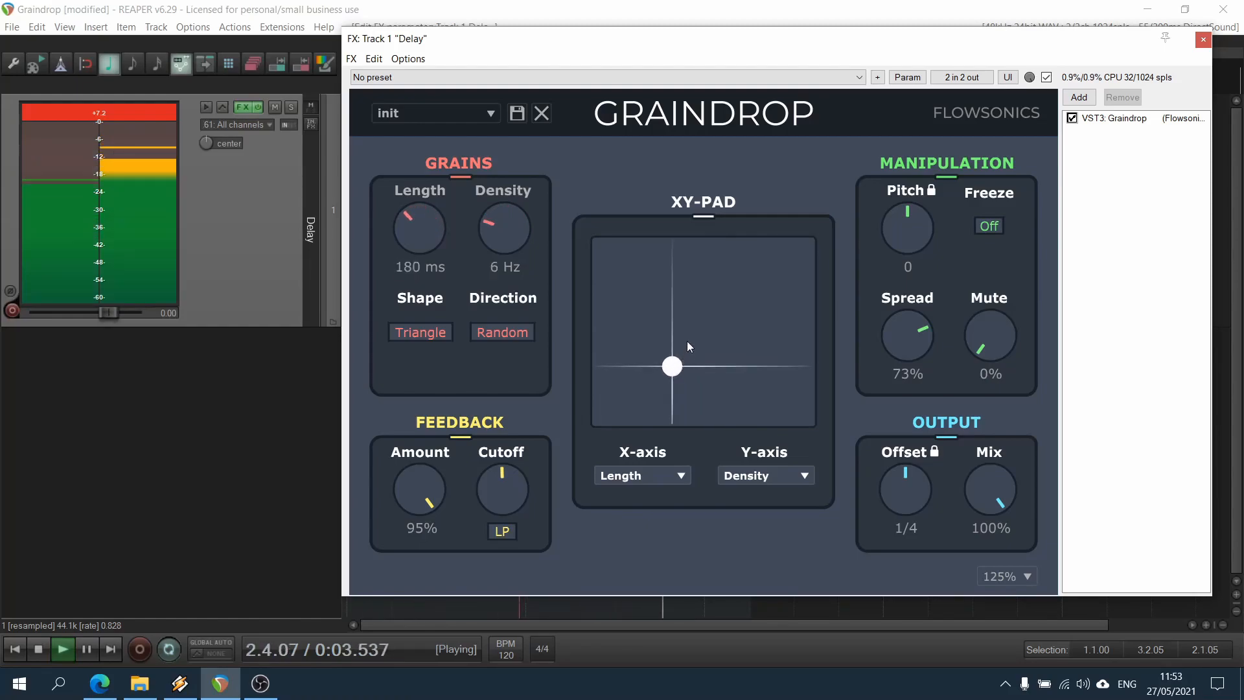
pyautogui.press('space')
pyautogui.click(151, 114)
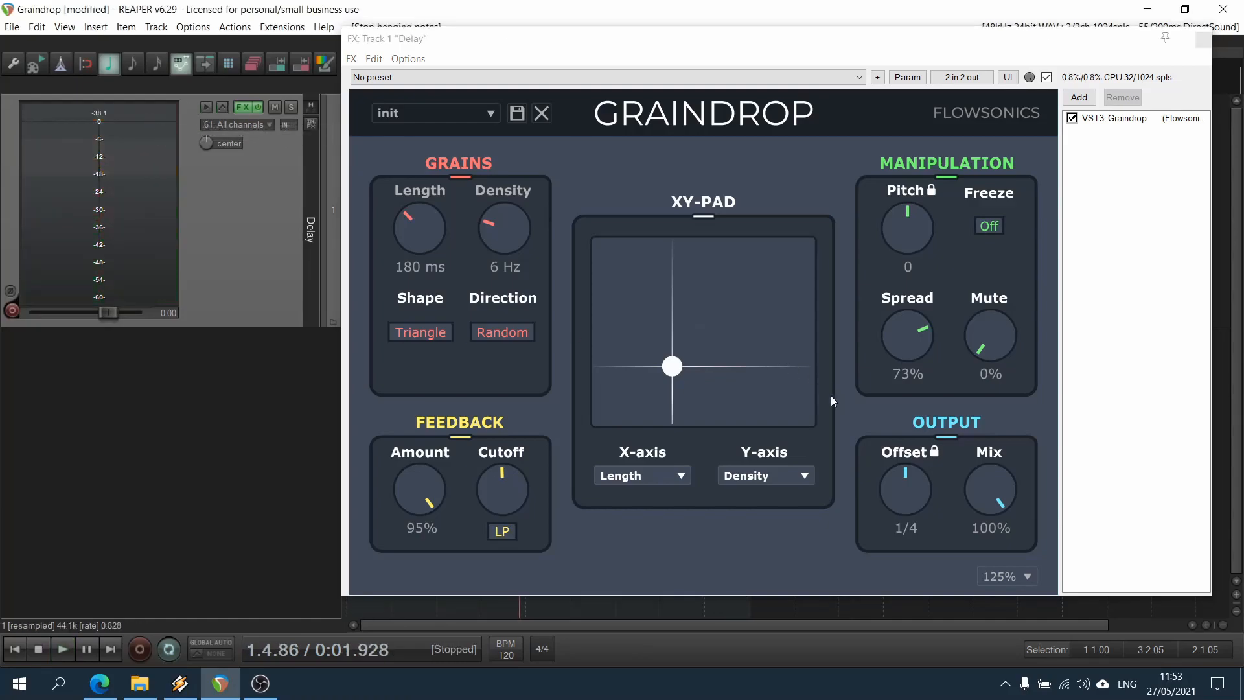
# Move the XY-pad puck to 380 ms length and 13 Hz density, and audition the track.
pyautogui.moveTo(668, 374); pyautogui.dragTo(754, 301)
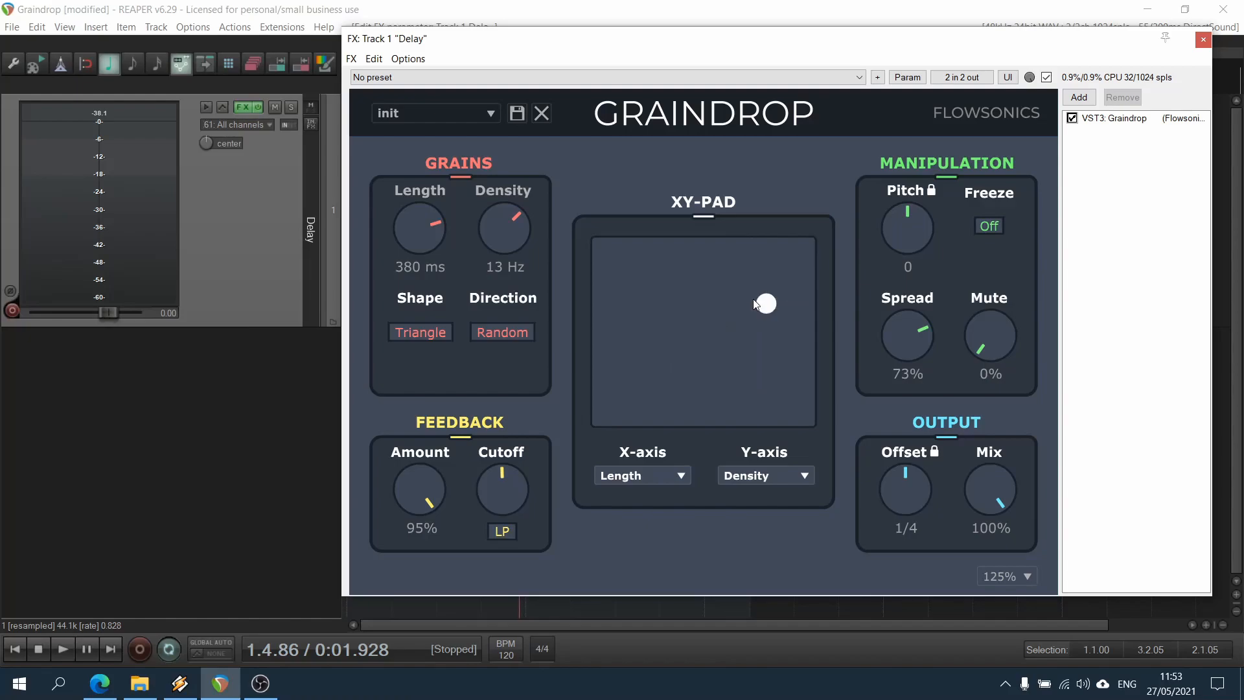
pyautogui.press('space')
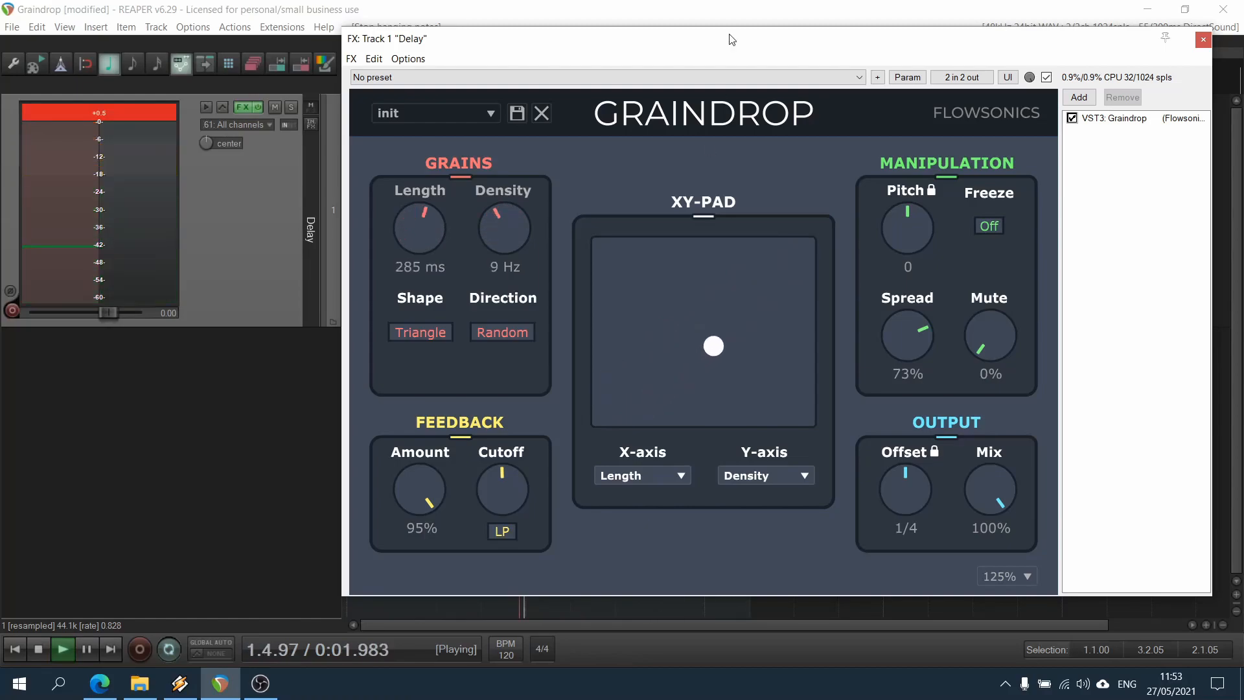
# Audition the track again with the XY-pad puck moving, and stop playback.
pyautogui.press('space')
pyautogui.press('space')
pyautogui.press('space')
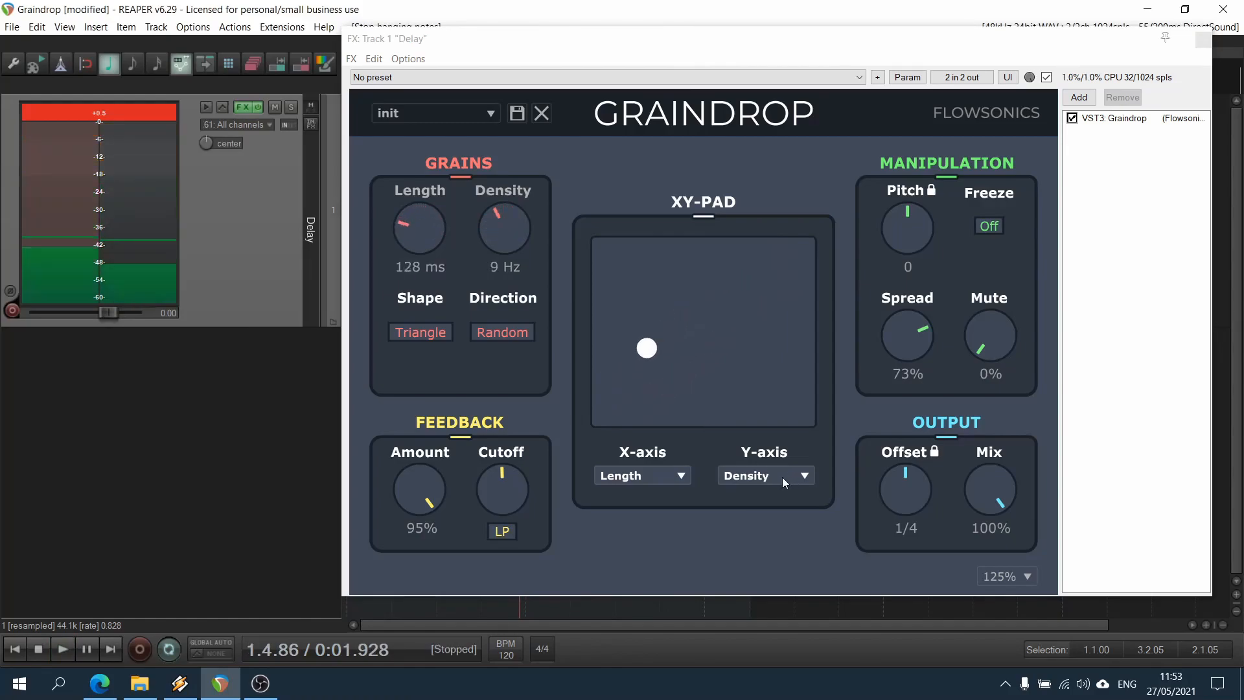
# Reassign the XY-pad's X-axis to FB Amount and its Y-axis to Cutoff.
pyautogui.click(661, 475)
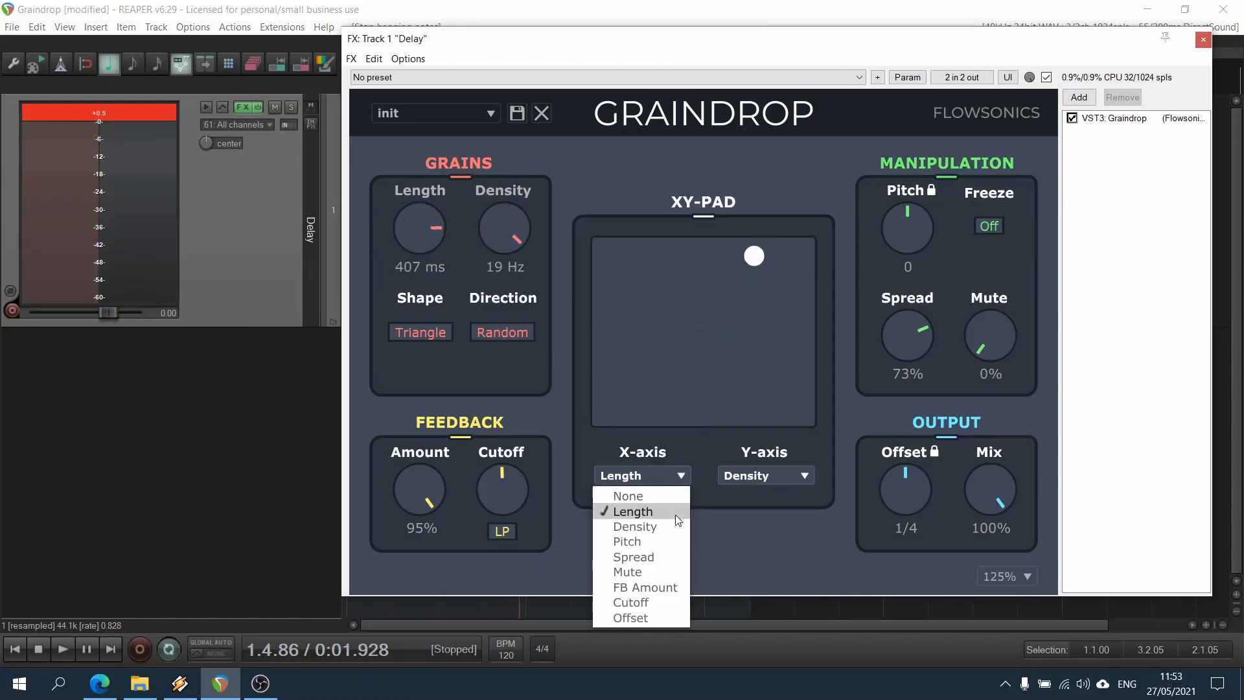
pyautogui.click(678, 587)
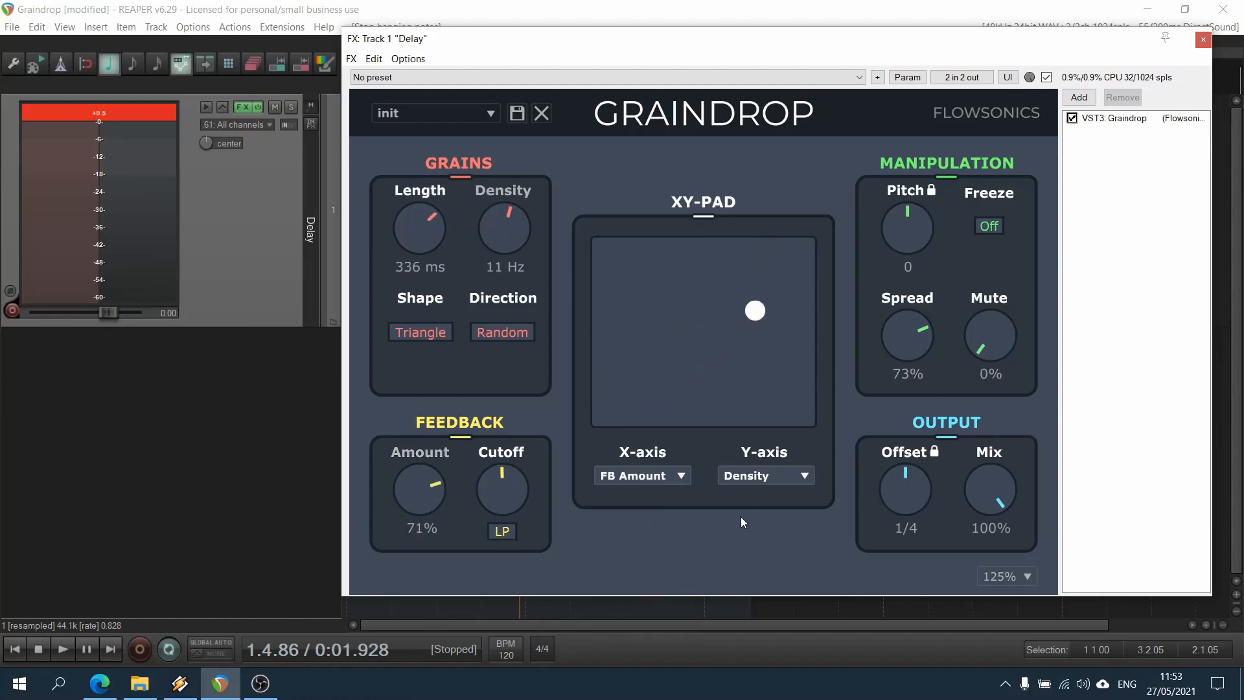
pyautogui.click(762, 475)
pyautogui.click(755, 602)
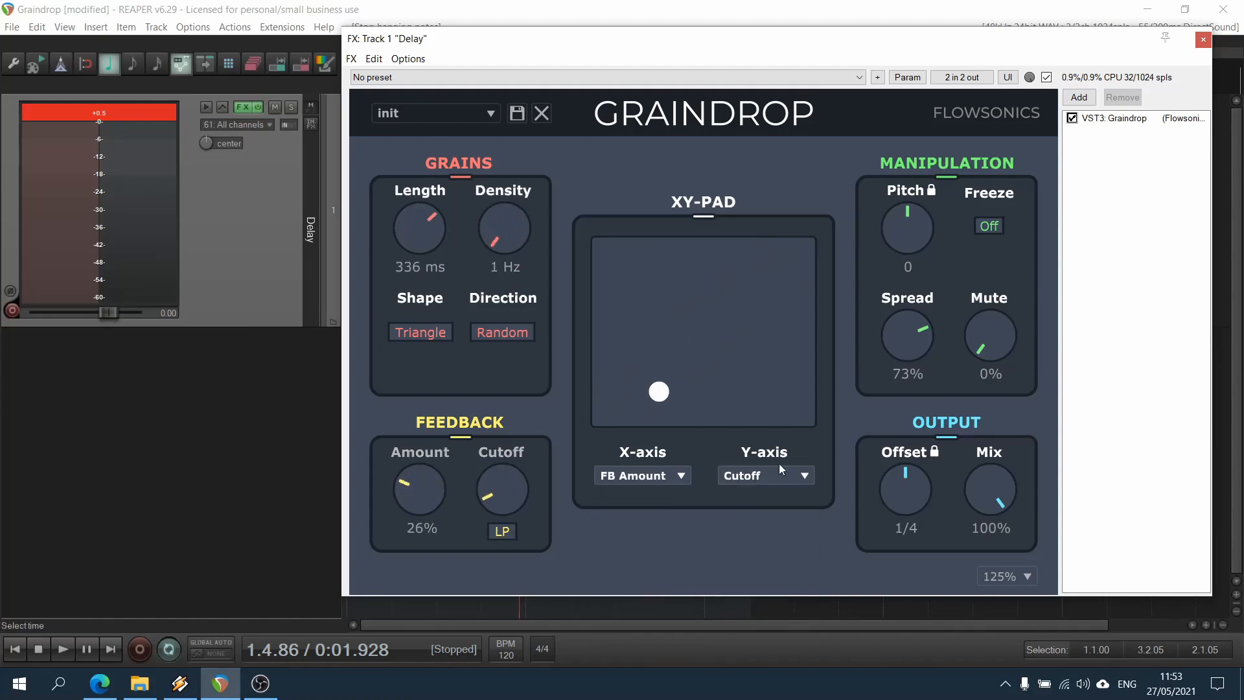
# Set the grain length to 173 ms and the density to 12 Hz, and audition the track.
pyautogui.moveTo(416, 230); pyautogui.dragTo(416, 312)
pyautogui.moveTo(491, 230); pyautogui.dragTo(500, 91)
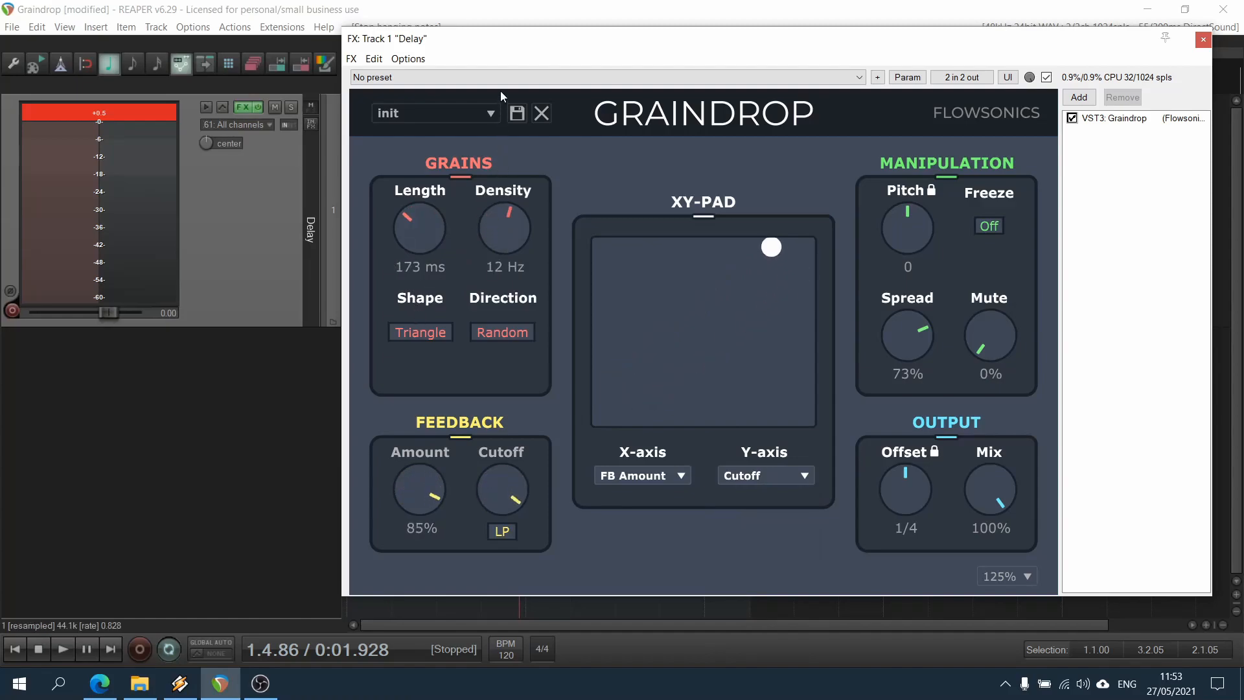
pyautogui.press('space')
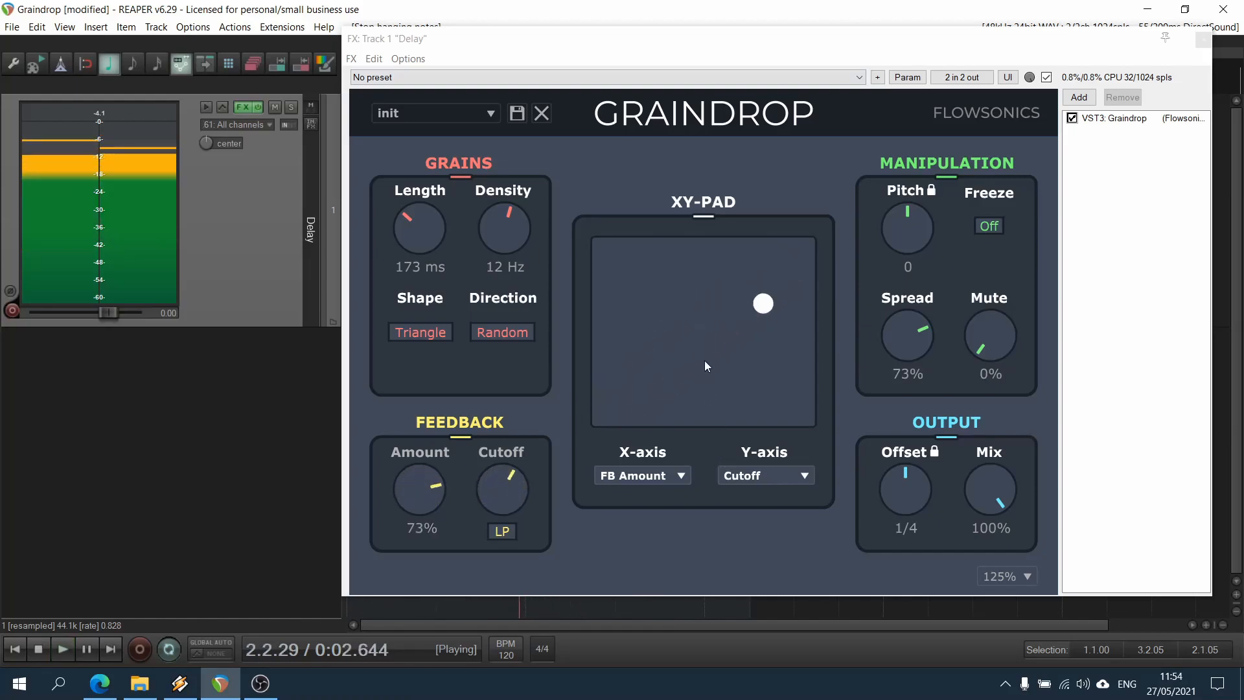
pyautogui.press('space')
# Fling the XY-pad puck diagonally from near the pad's centre to set it moving, and start playing the track.
pyautogui.moveTo(680, 360); pyautogui.dragTo(707, 339)
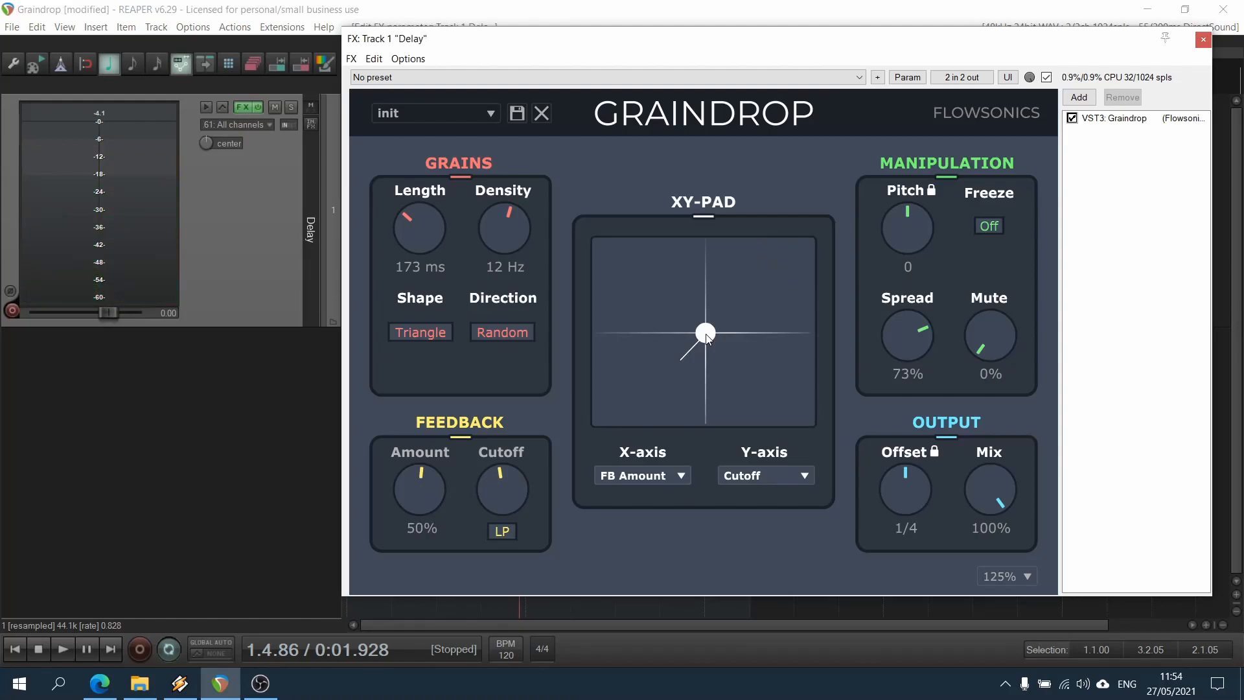
pyautogui.press('space')
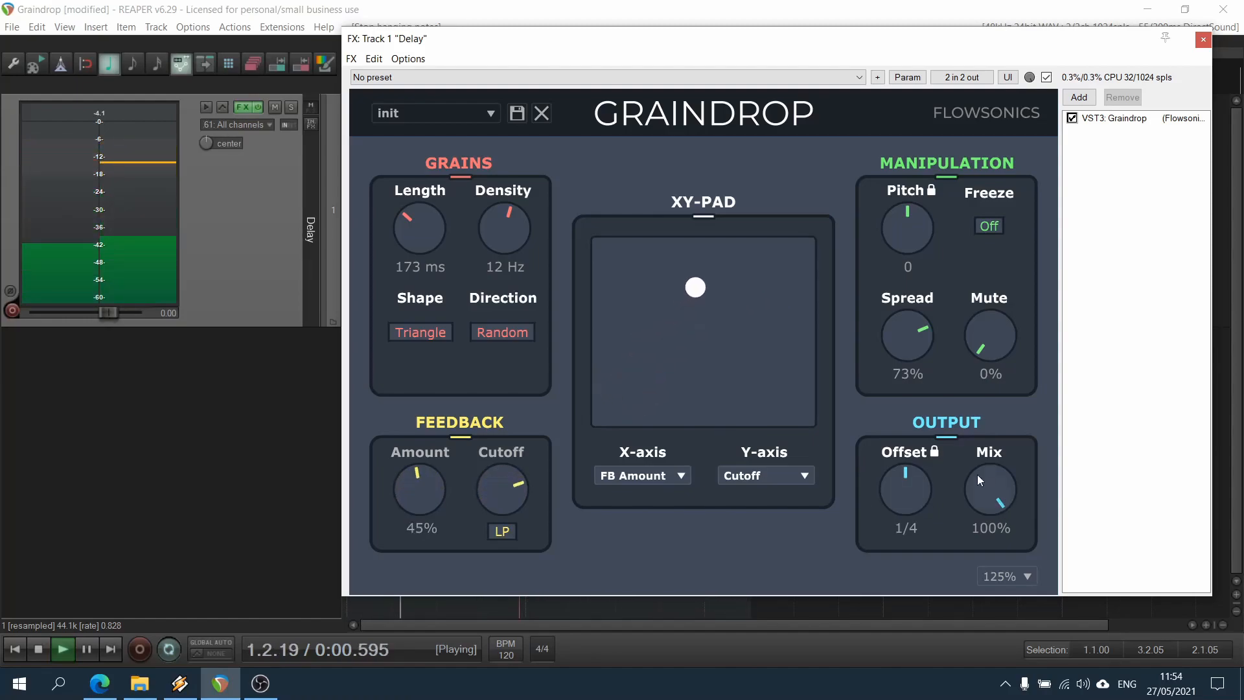
# Set the output mix to 47%, the pitch to -5 and the grain density to 15 Hz during playback.
pyautogui.moveTo(972, 581); pyautogui.dragTo(972, 611)
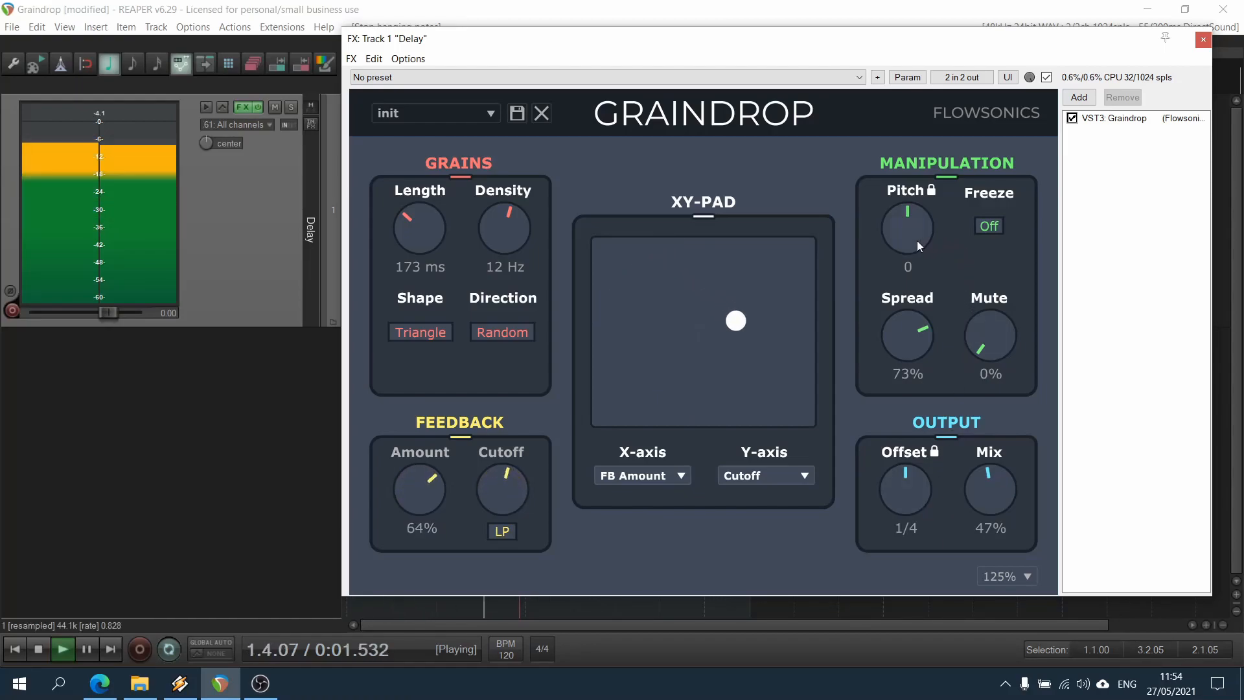
pyautogui.moveTo(913, 239); pyautogui.dragTo(914, 305)
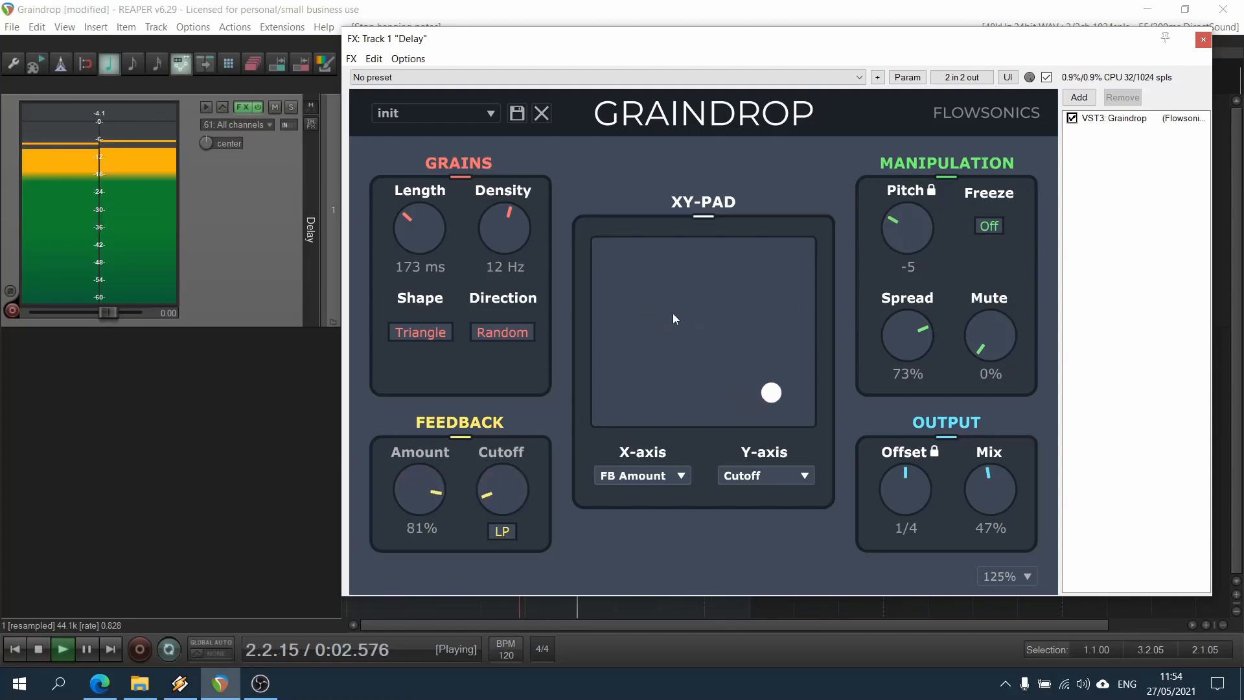
pyautogui.scroll(3, 500, 228)
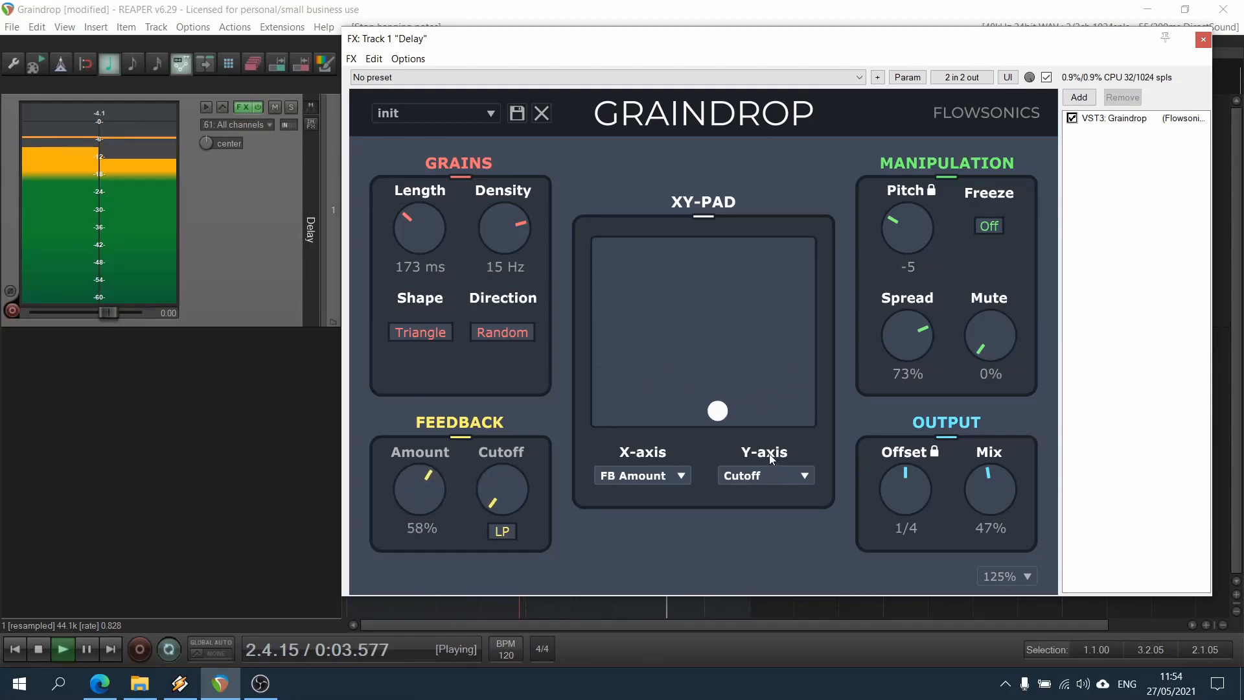
# Fling the XY-pad puck across the pad, set the output offset to 1/8, and stop playback.
pyautogui.moveTo(609, 297); pyautogui.dragTo(783, 360)
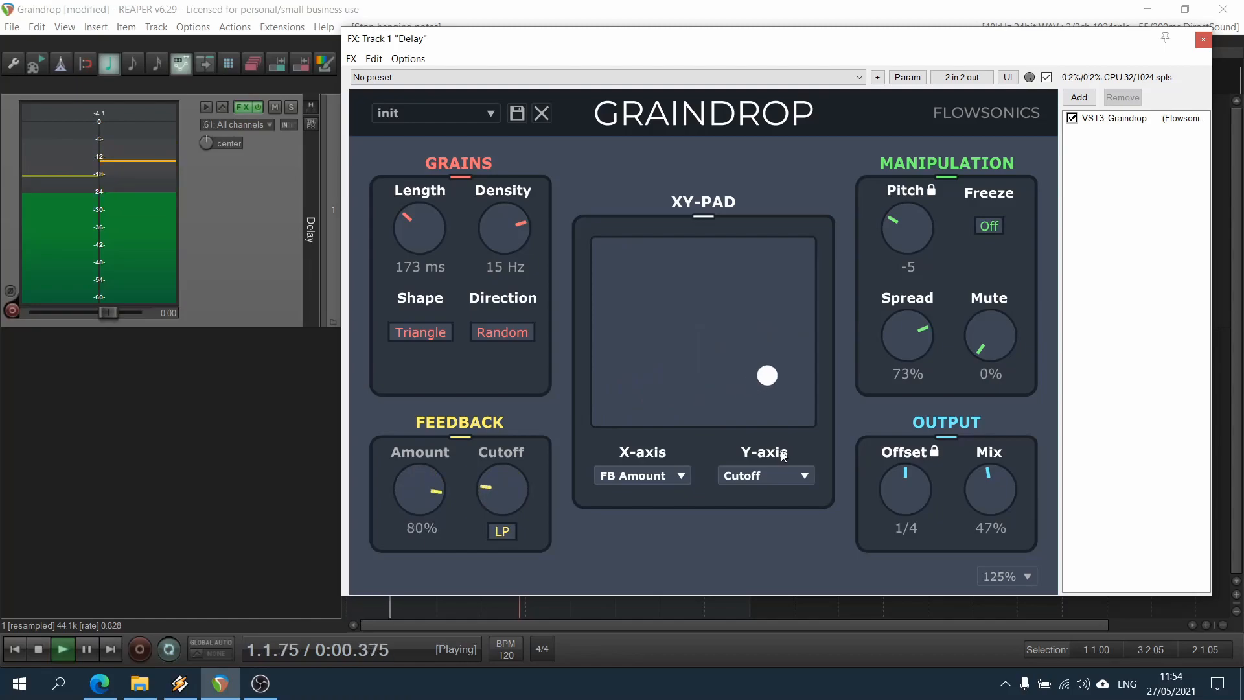
pyautogui.moveTo(898, 511); pyautogui.dragTo(897, 530)
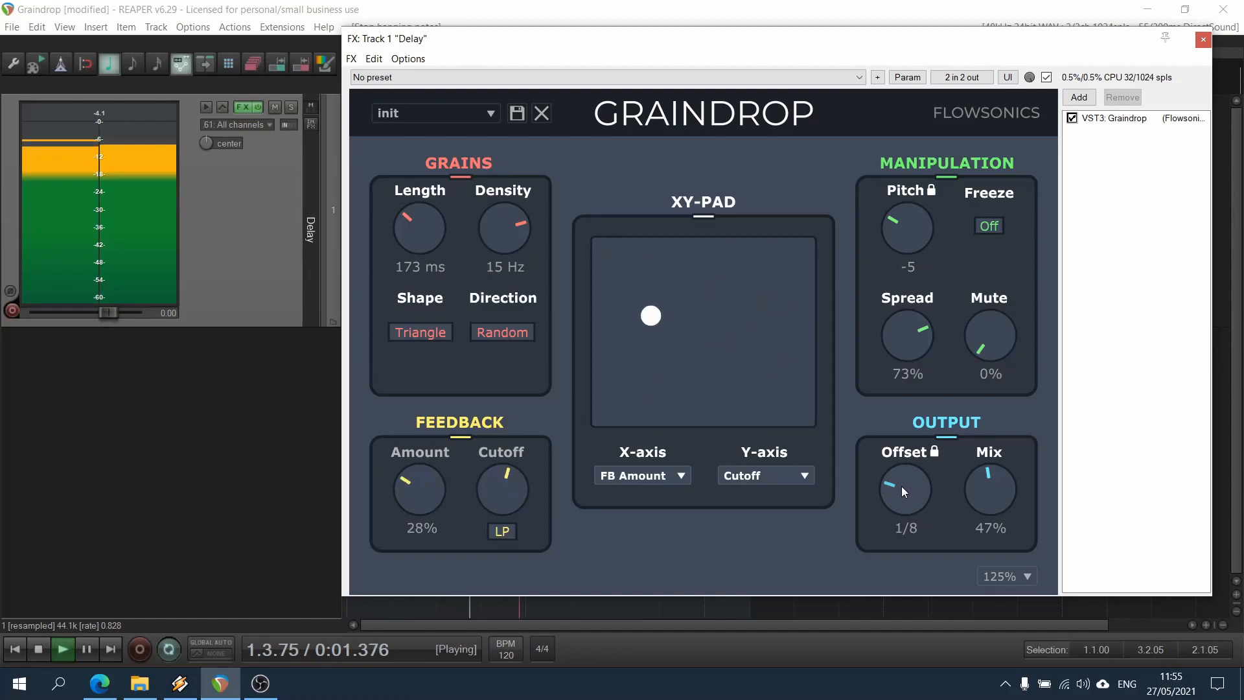
pyautogui.press('space')
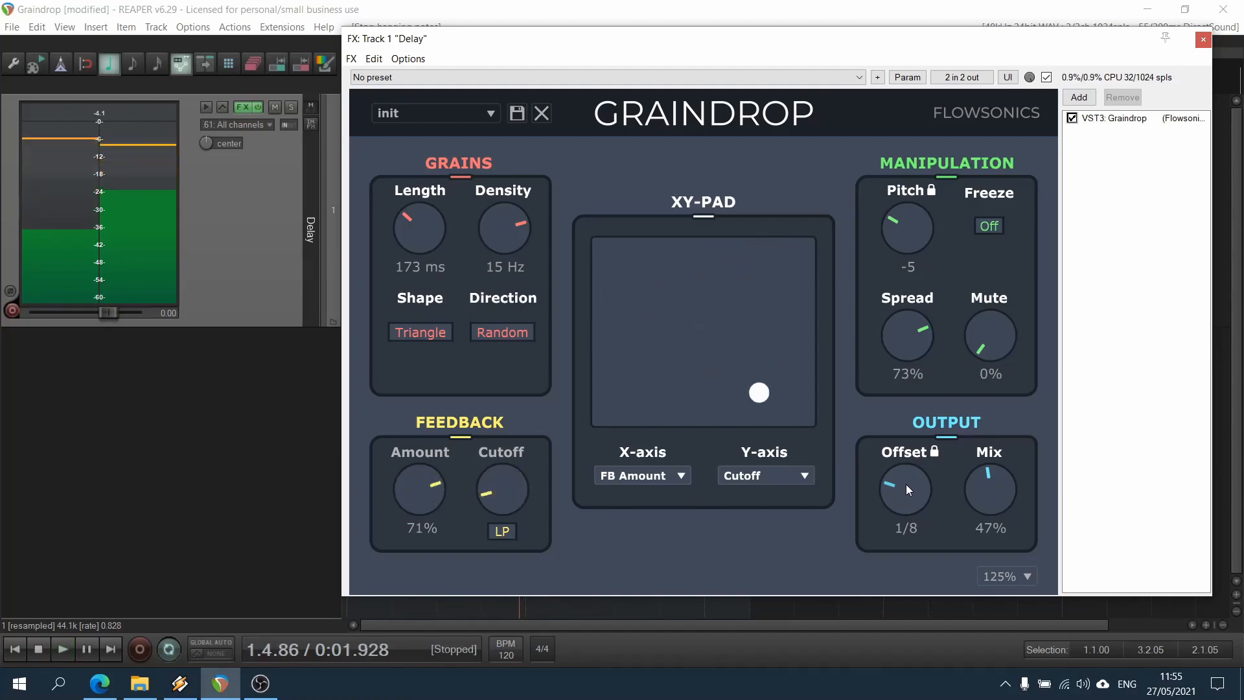